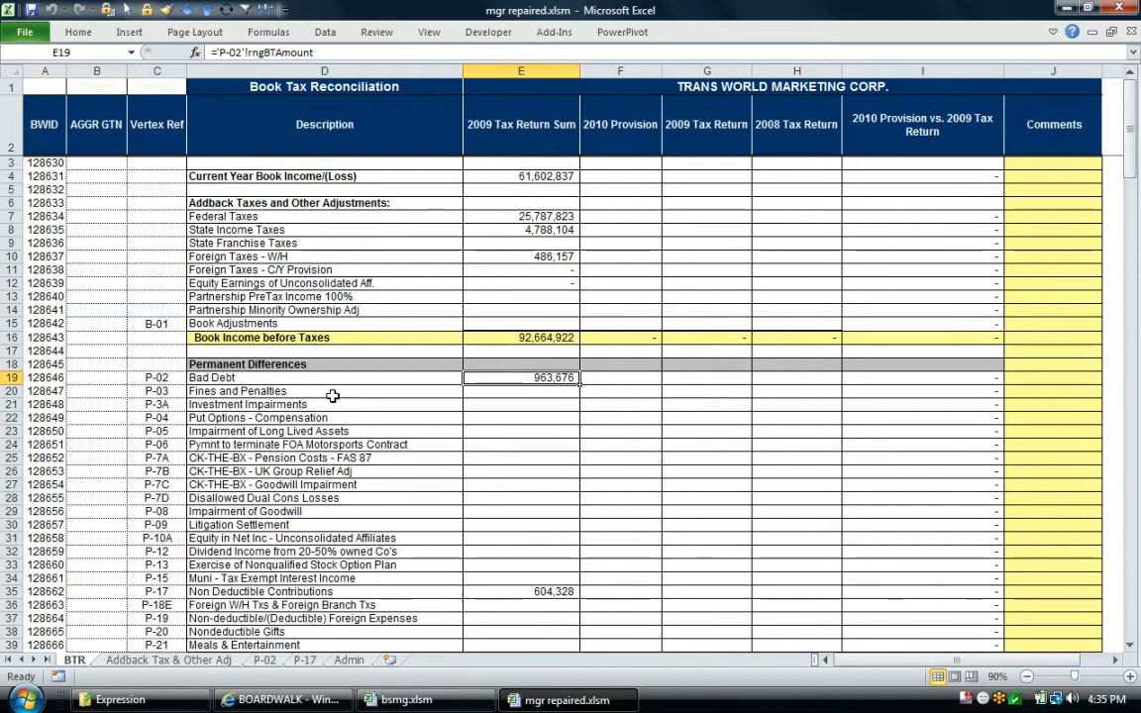
Review the permanent differences on the BTR sheet, from Bad Debt (P-02) to Non Deductible Contributions (P-17), with their Vertex references
left_click(308, 419)
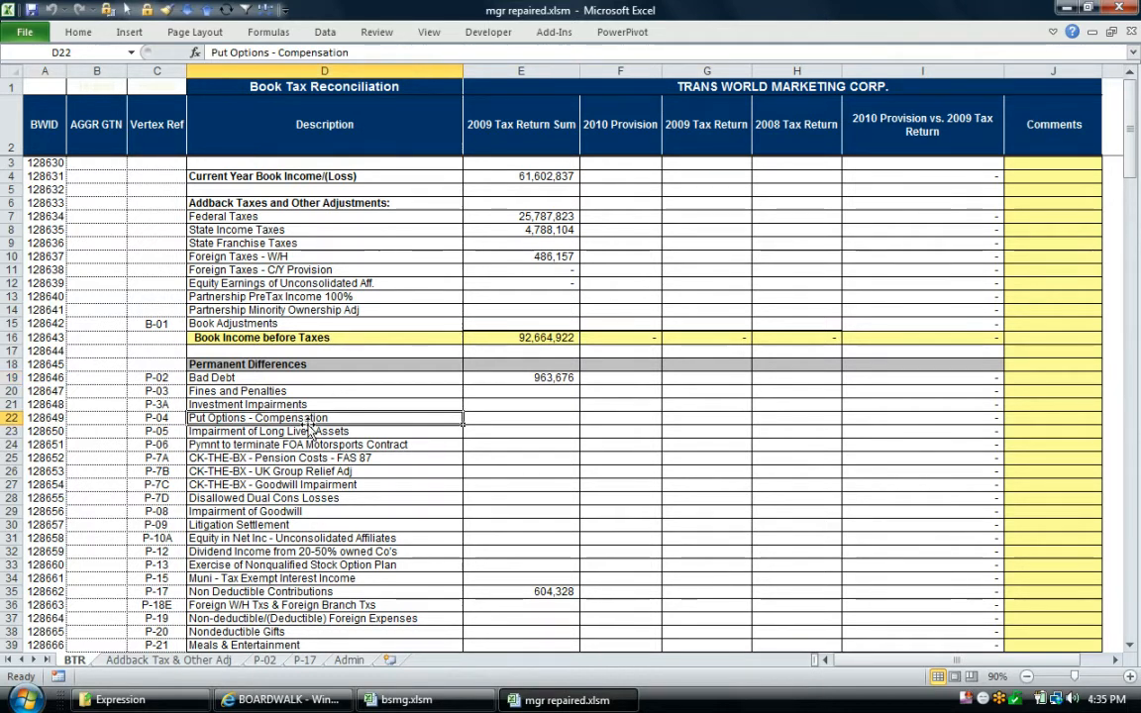
left_click(157, 380)
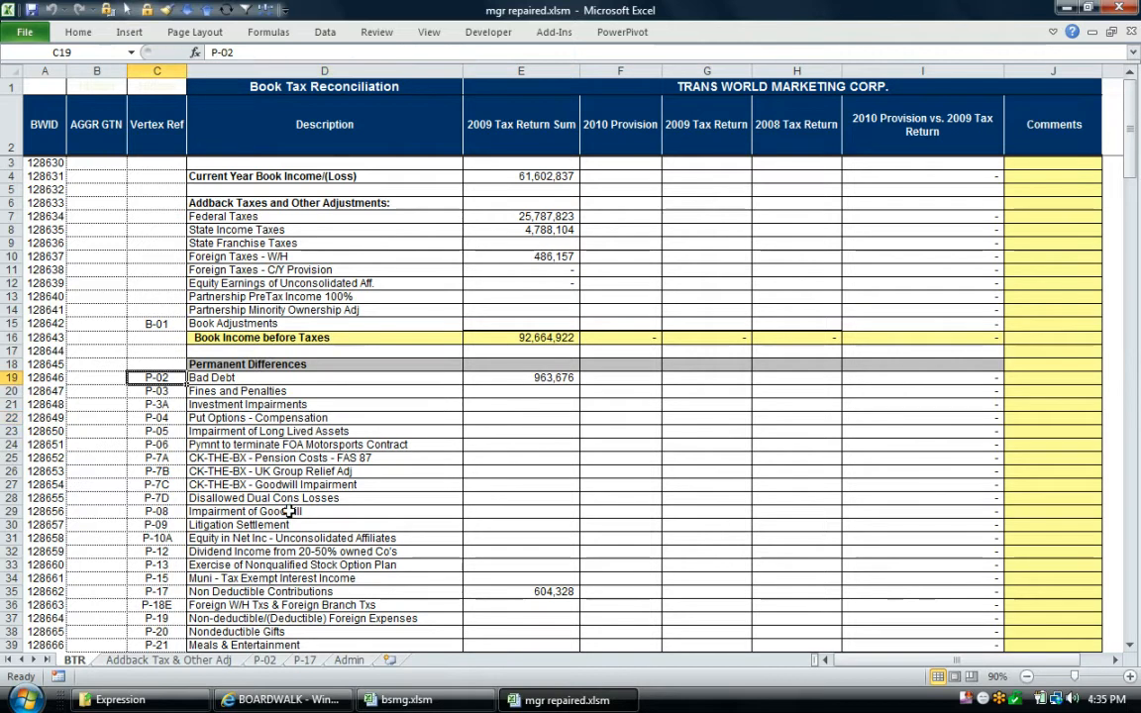
left_click(276, 589)
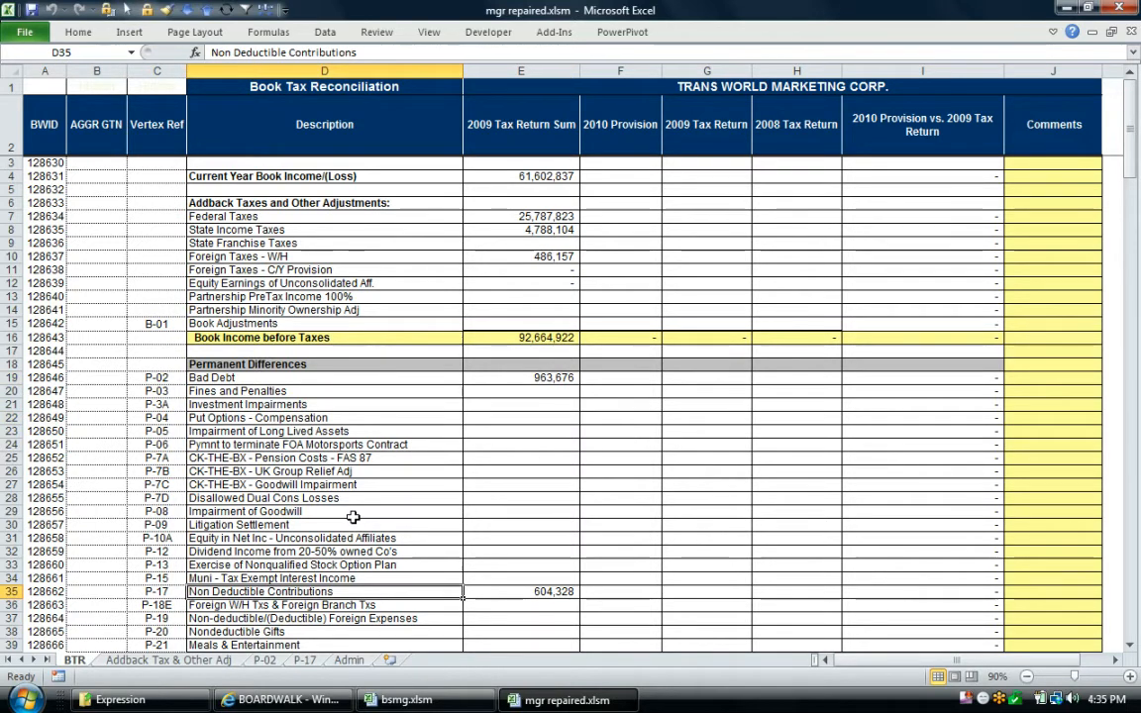
left_click_drag(158, 390, 140, 578)
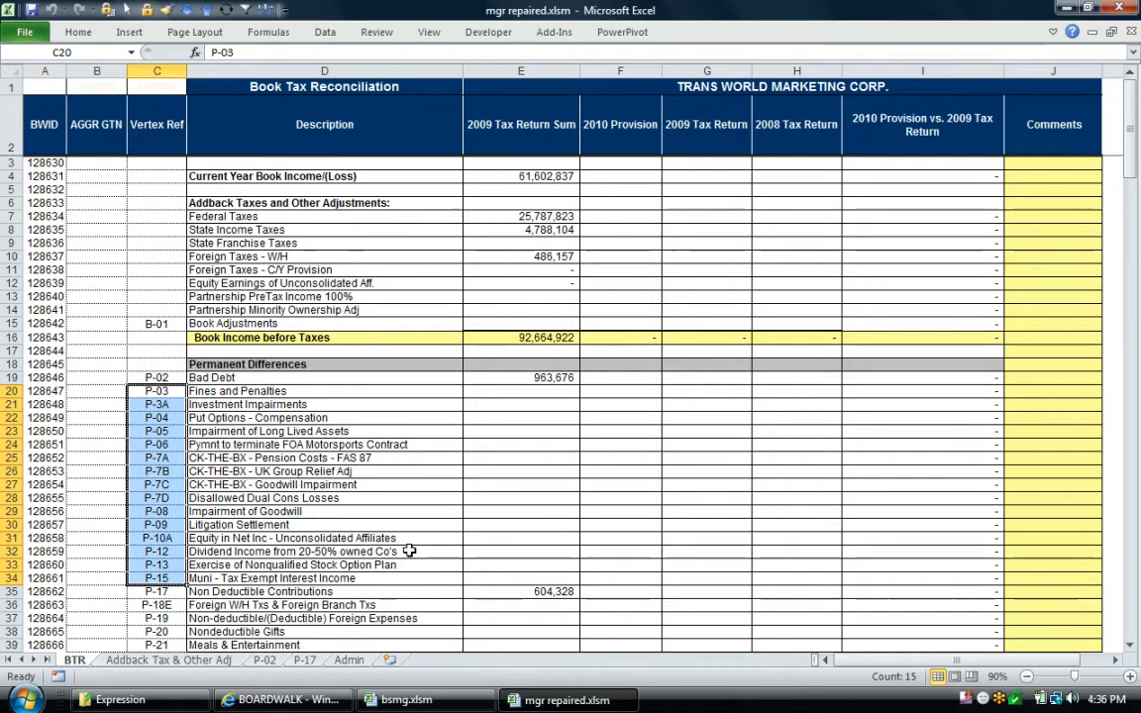
key("Escape")
left_click(435, 406)
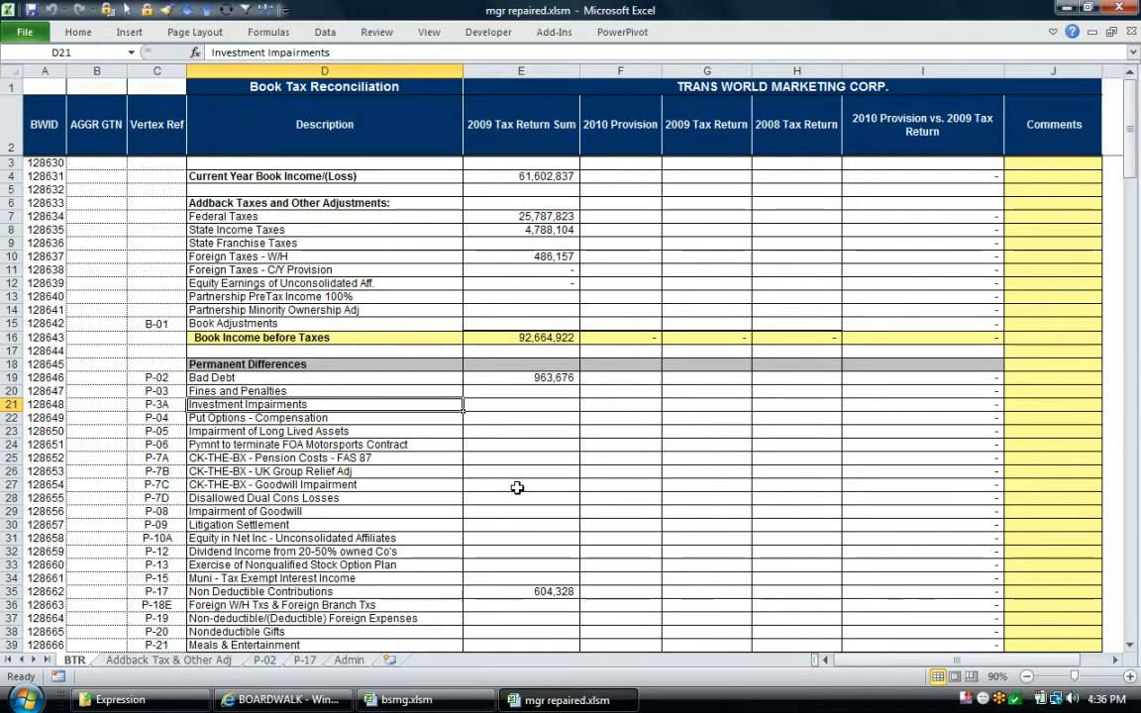
Examine the reconciliation's full column range from the Vertex references to the variance, and the separate Comments column
left_click_drag(120, 126, 976, 578)
left_click(724, 415)
left_click_drag(1048, 107, 1037, 602)
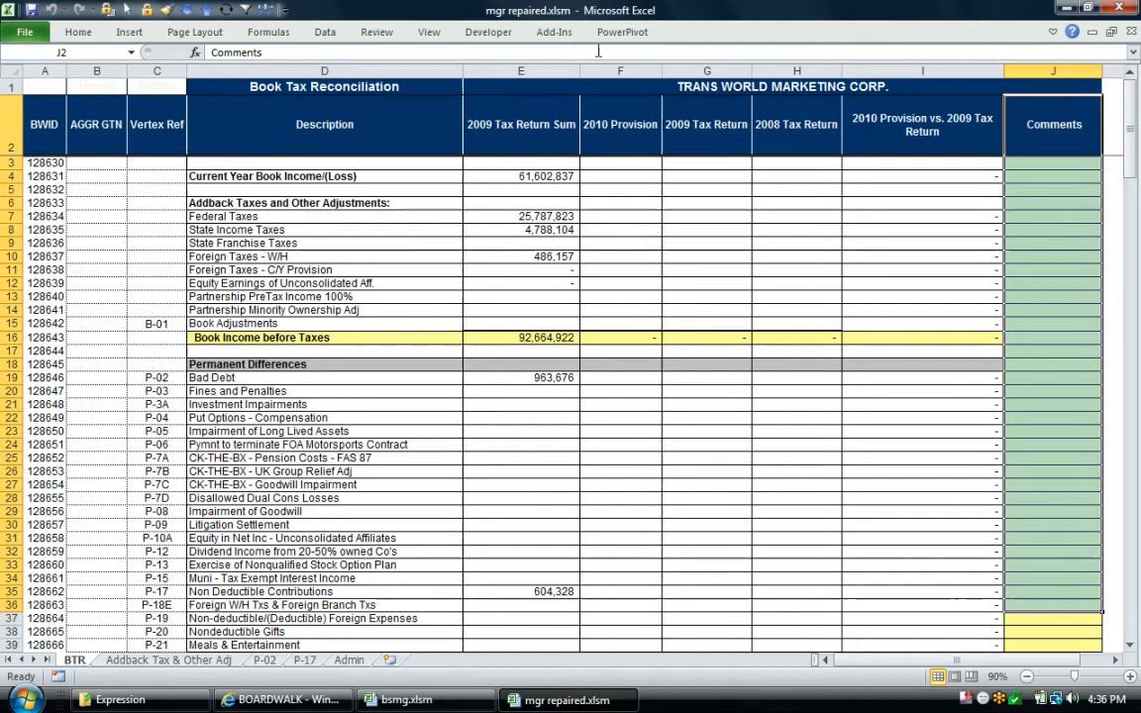
Look through the Boardwalk add-in's Change Management commands without running any of them
left_click(528, 33)
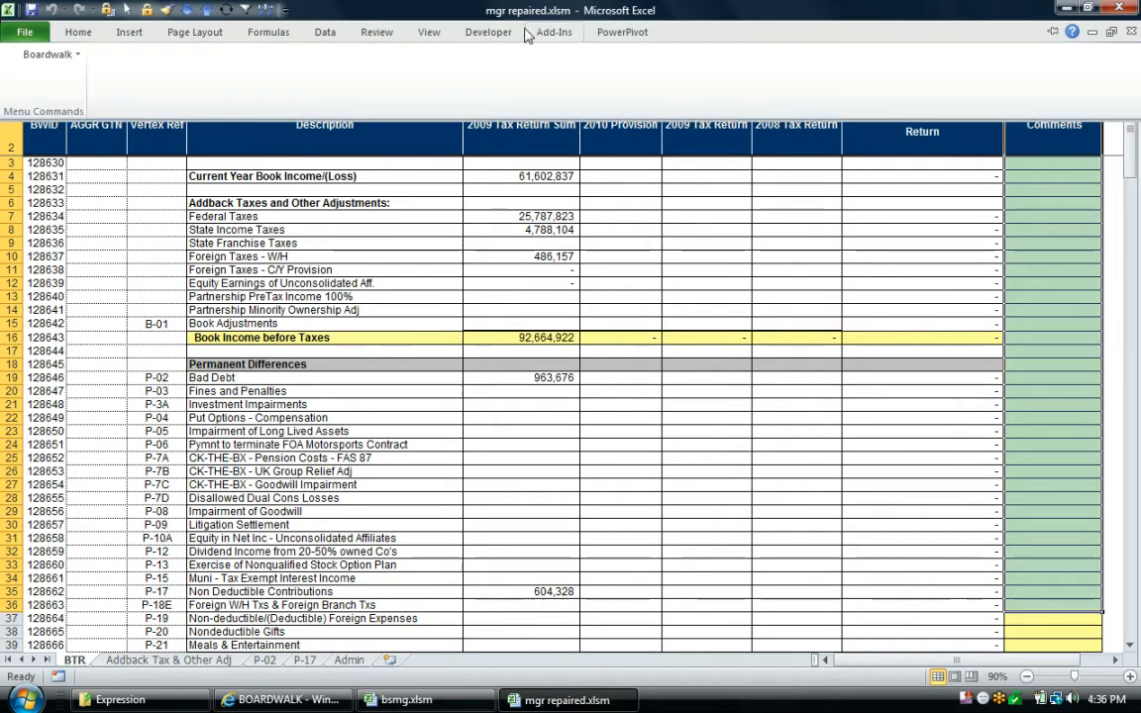
left_click(50, 54)
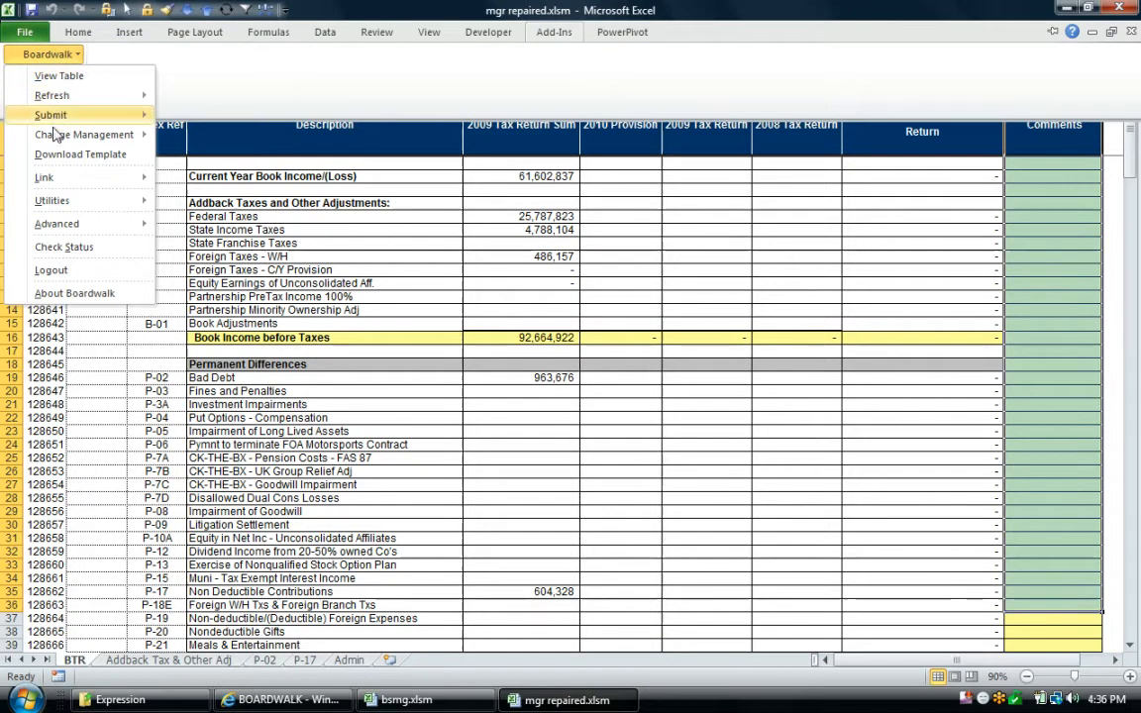
mouse_move(57, 142)
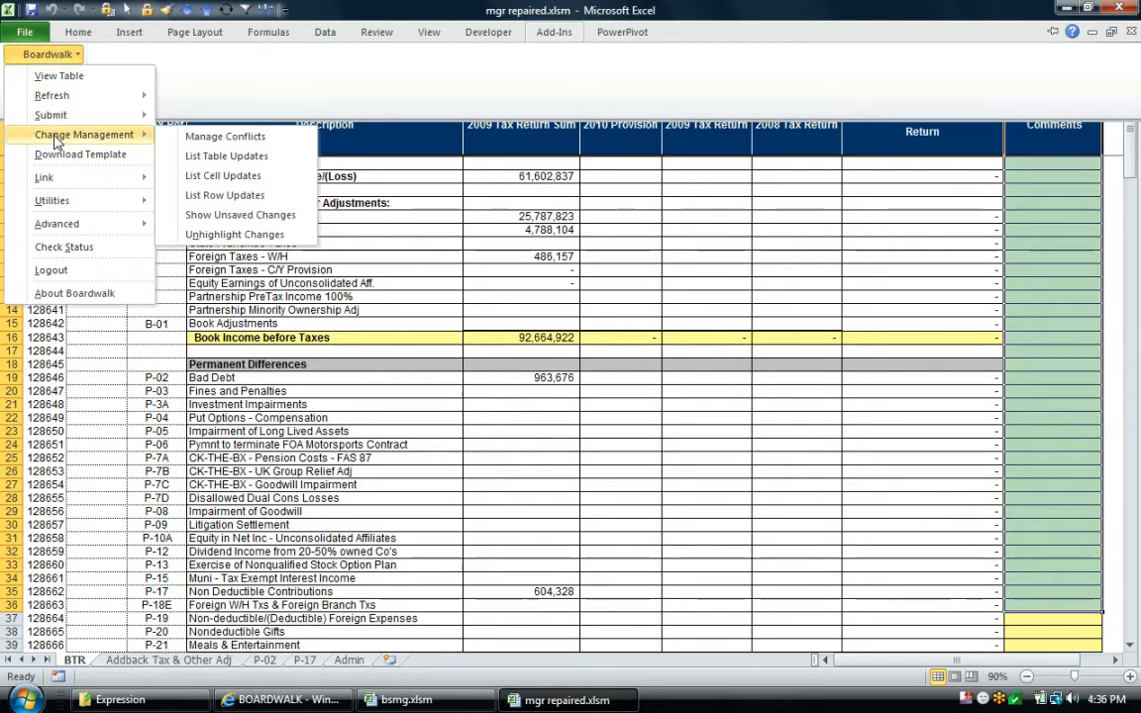
left_click(476, 264)
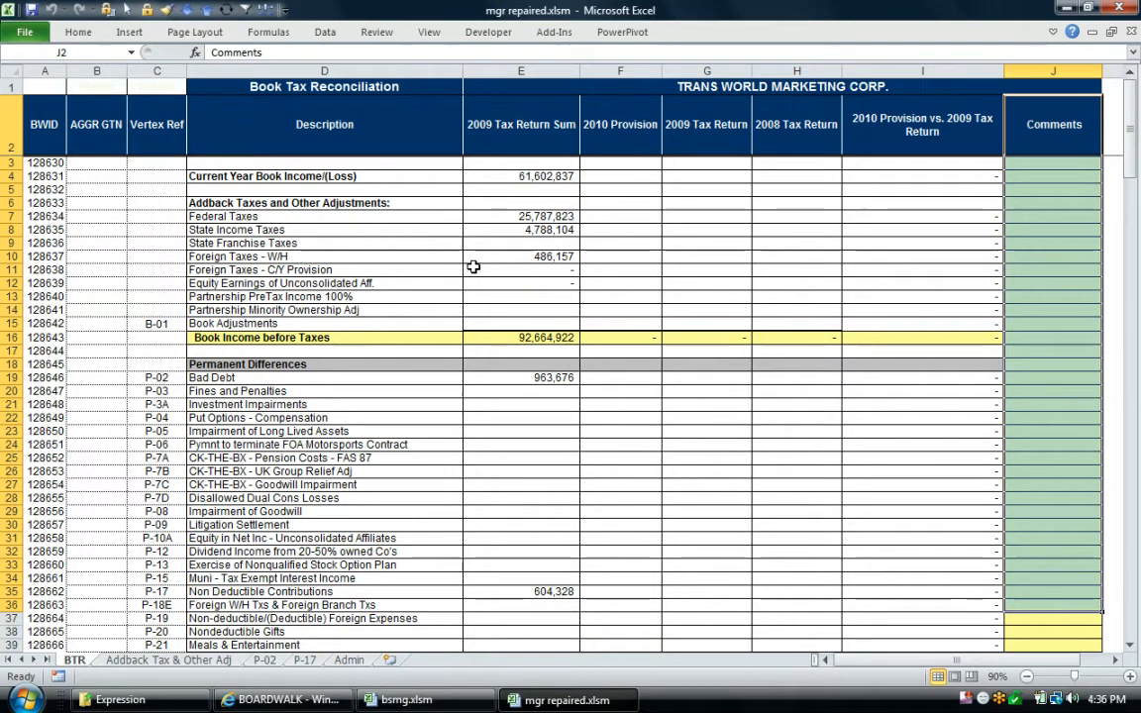
Check the Bad Debt and P-17 lines and the formula behind Bad Debt's 2009 Tax Return Sum
left_click(414, 242)
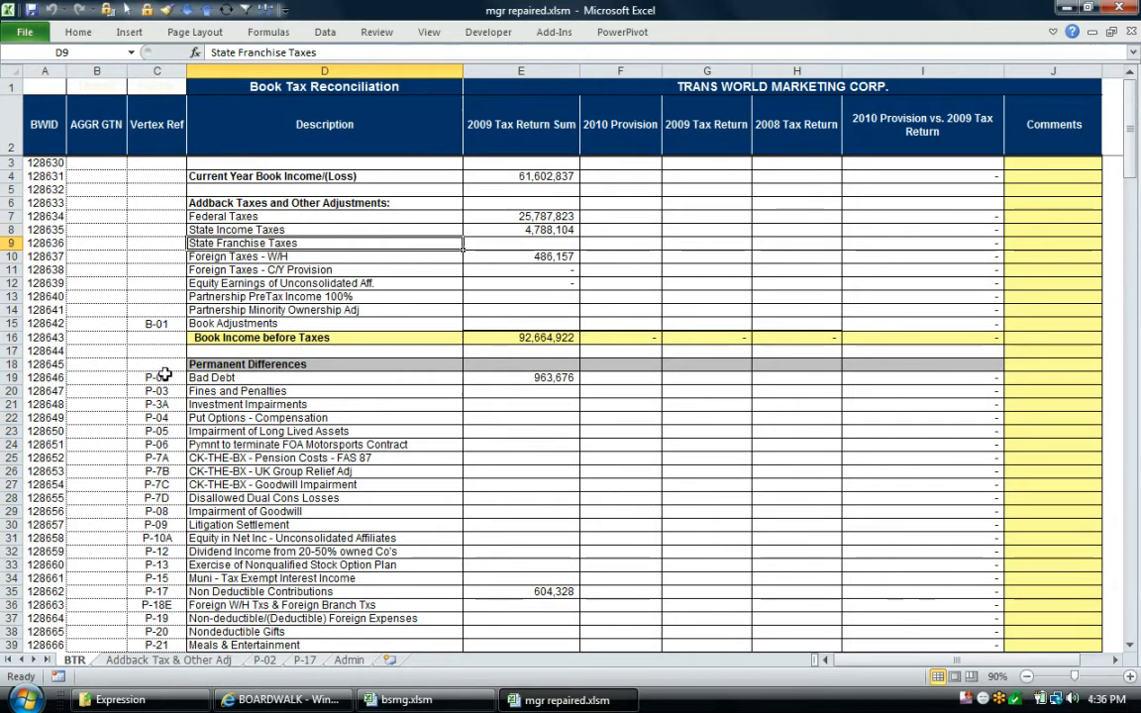
left_click(198, 379)
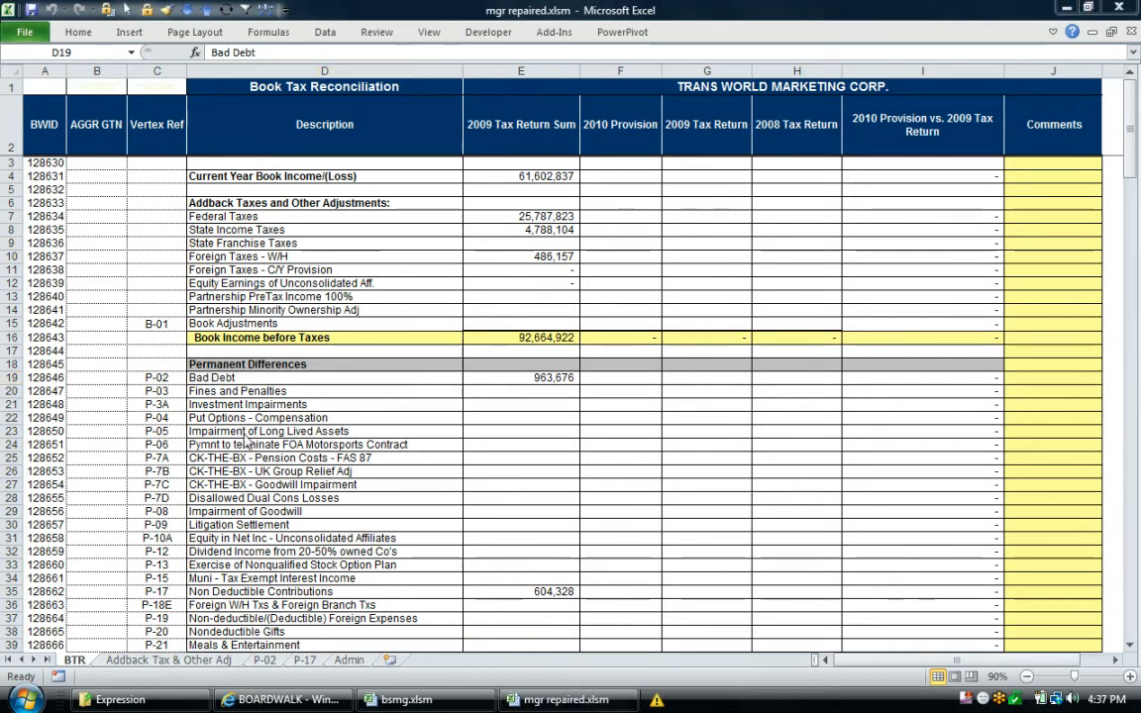
left_click(502, 401)
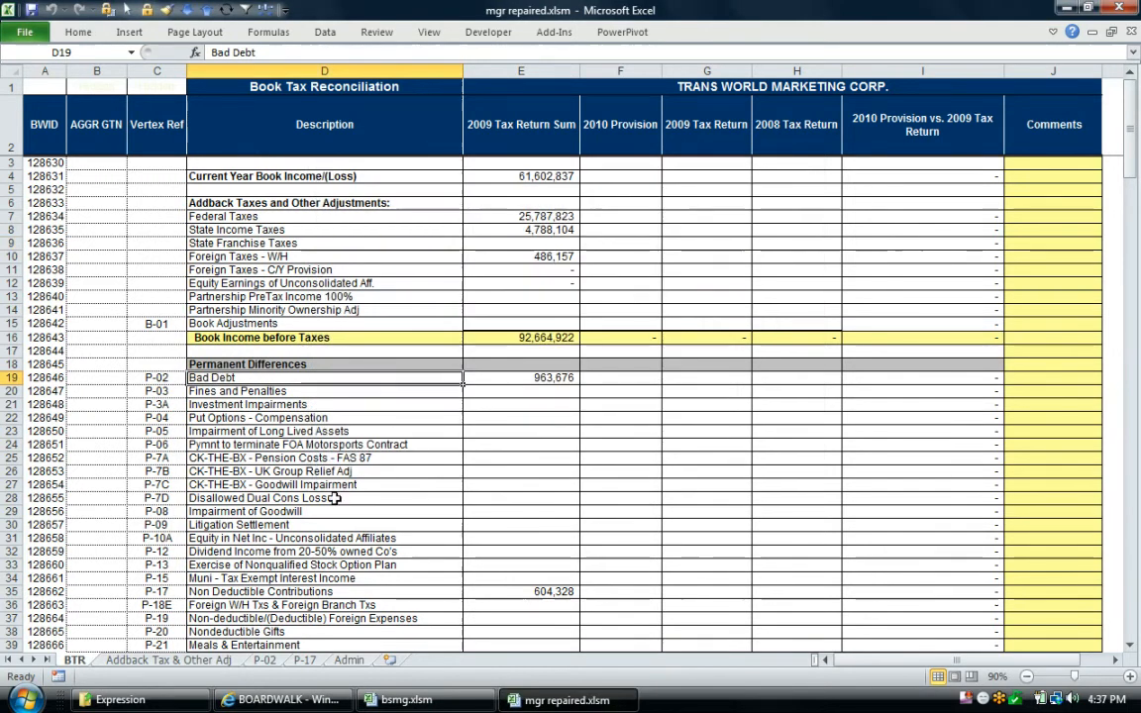
left_click(157, 592)
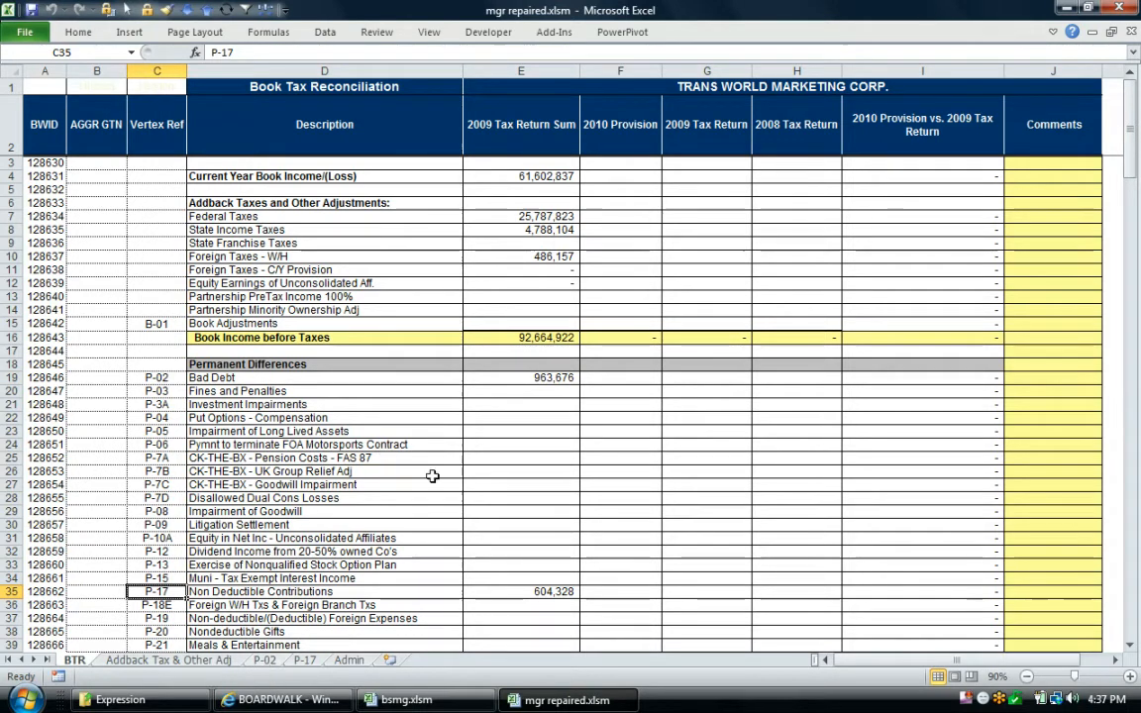
left_click(550, 379)
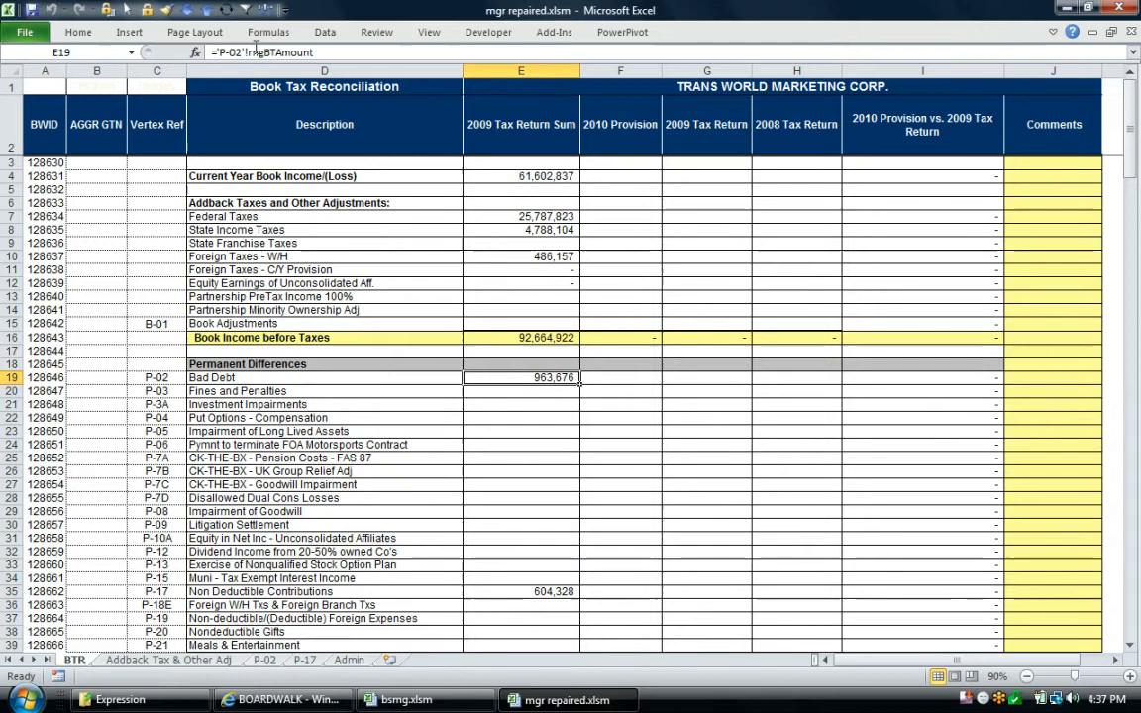
Show the P-02 schedule and check which GTN values its entity rows can be filtered by
left_click(264, 660)
left_click_drag(140, 407, 154, 593)
scroll(153, 594, "down", 1)
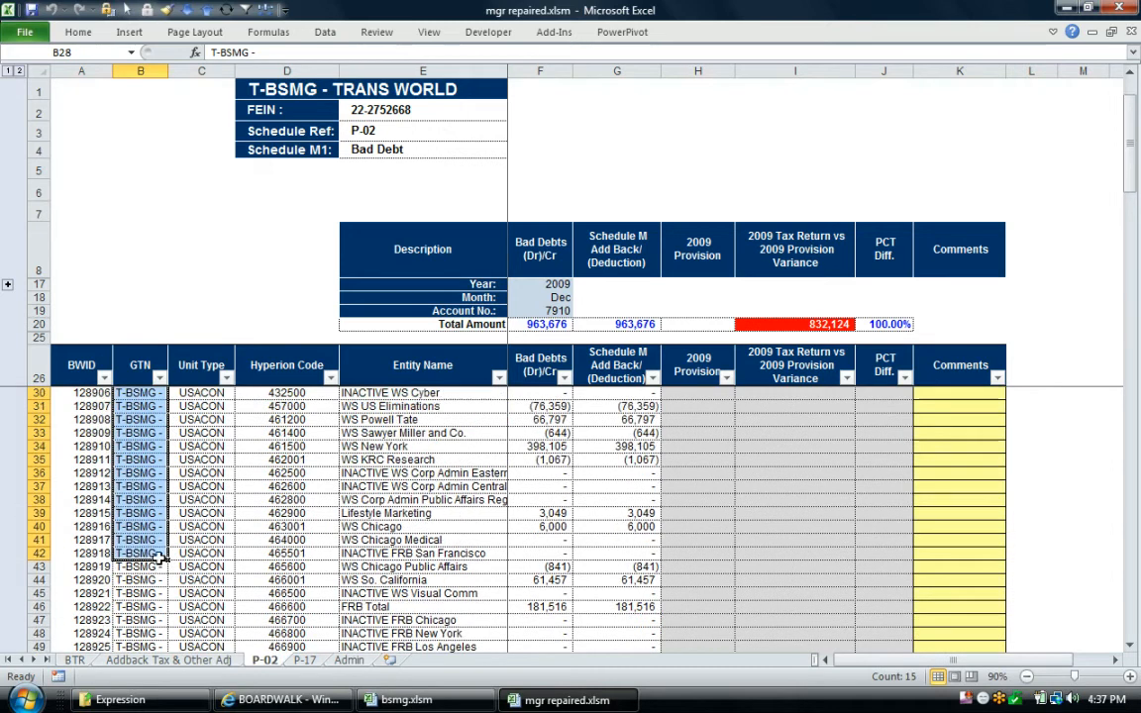
left_click(159, 377)
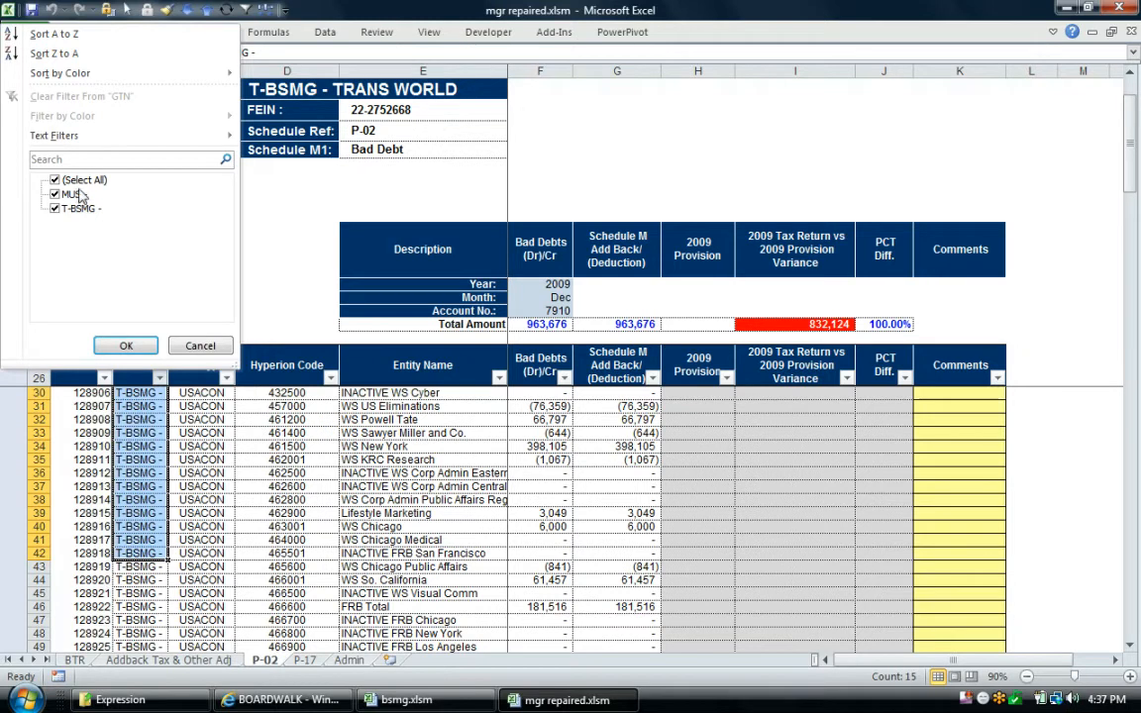
left_click(196, 347)
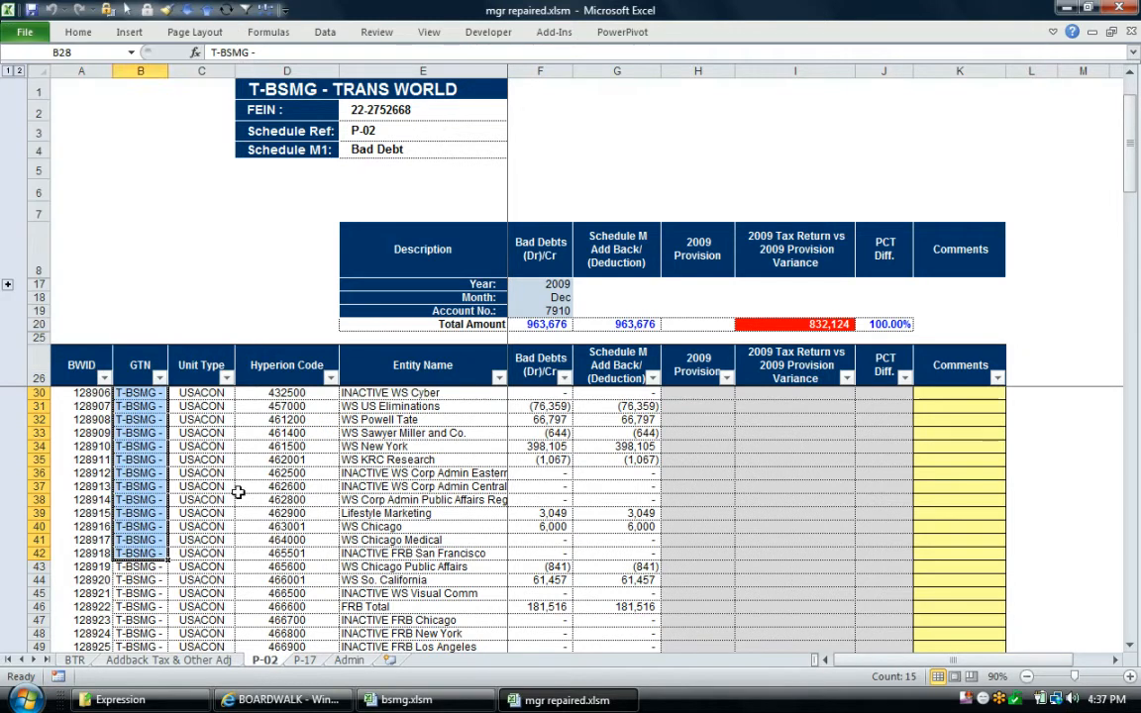
Try to expand the grouped rows above Year on P-02, then unprotect the sheet with its password
left_click(259, 515)
left_click(7, 284)
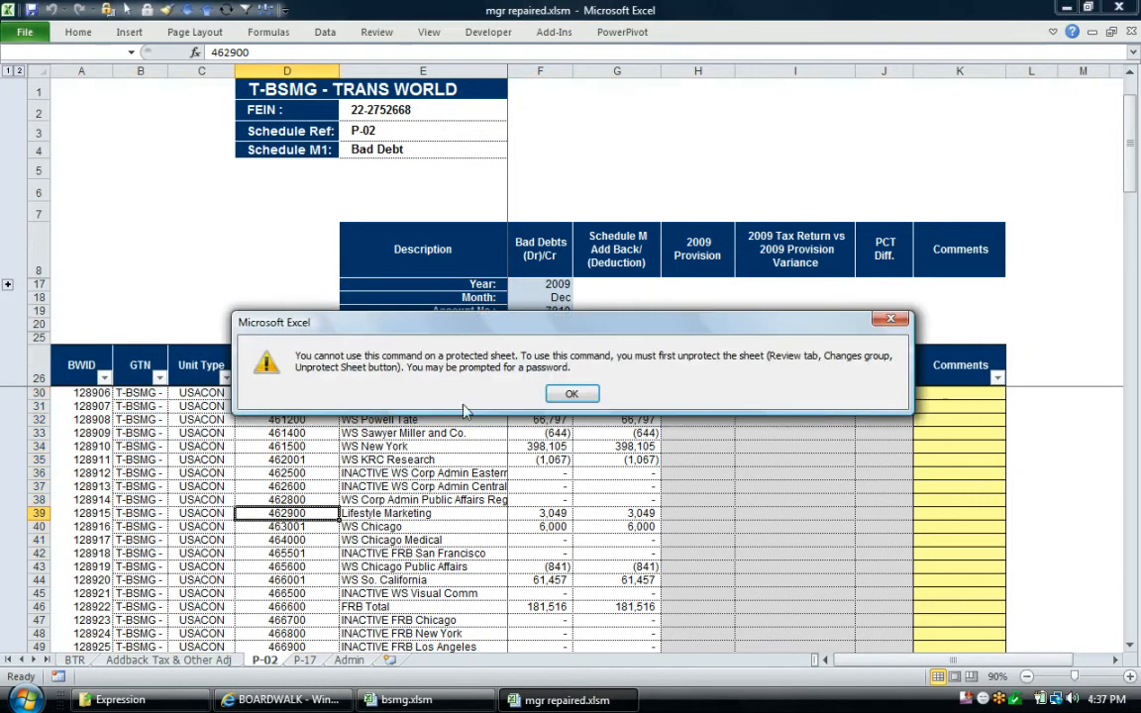
left_click(591, 395)
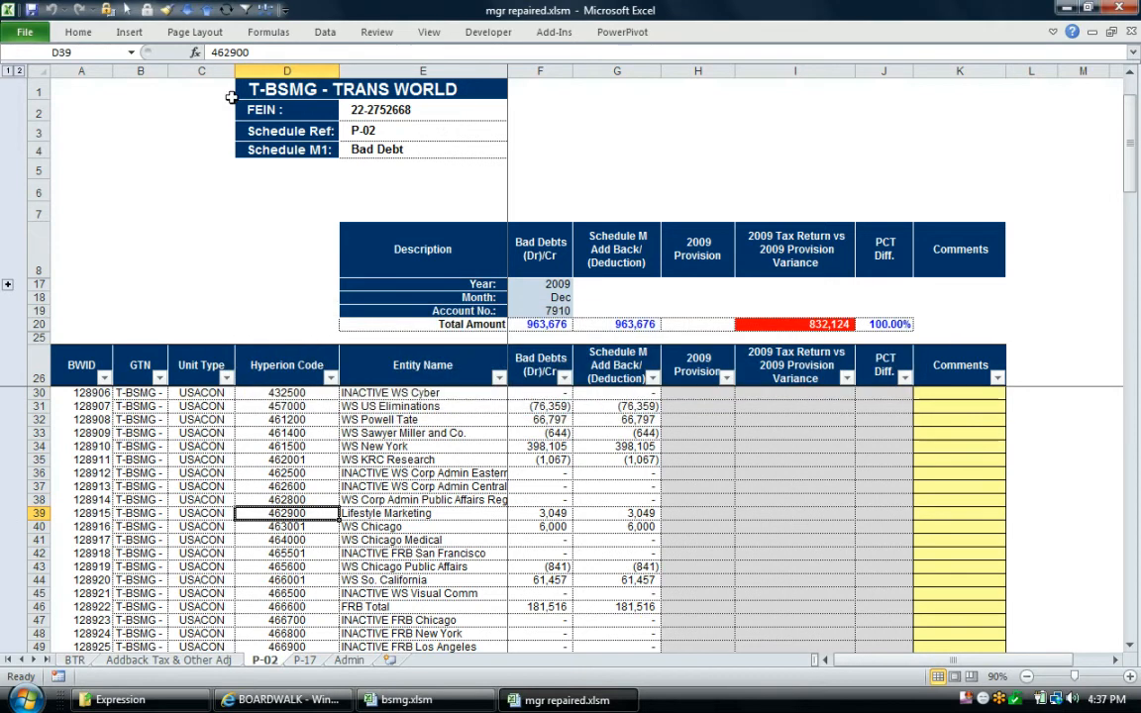
left_click(107, 10)
type("••••••")
key("Return")
Expand the grouped rows above Year to inspect the Bad Debts query parameters, then collapse them again
left_click(7, 286)
left_click(535, 311)
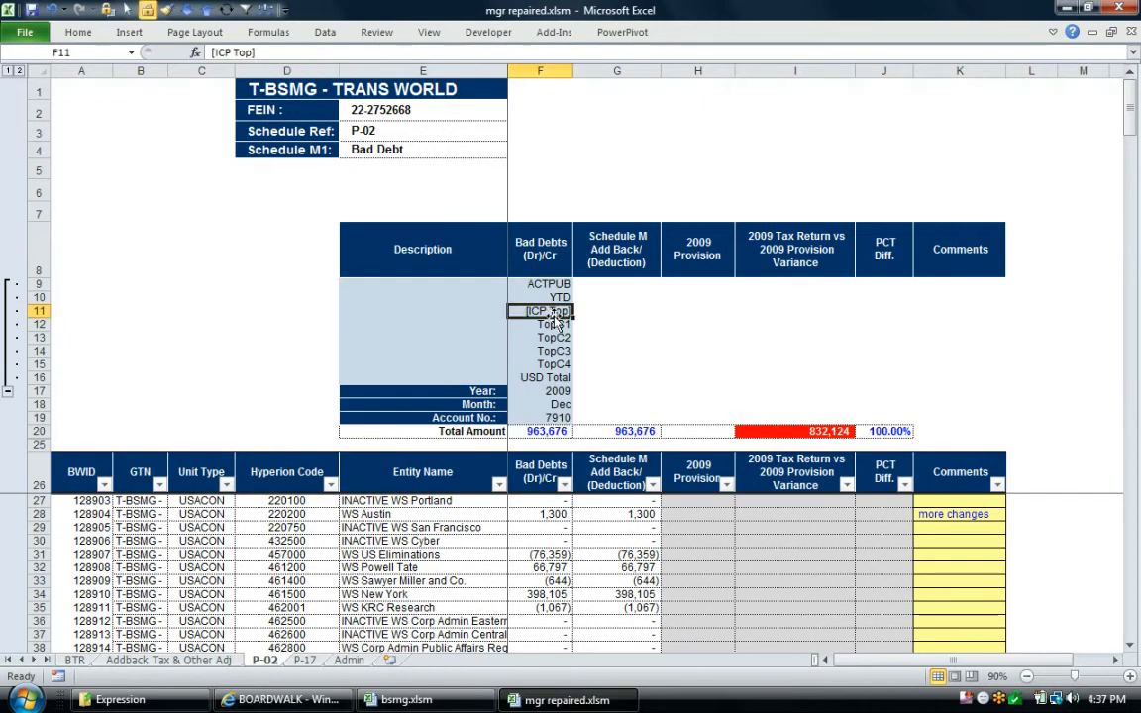
scroll(500, 436, "down", 2)
scroll(436, 476, "up", 2)
left_click(7, 391)
left_click(111, 421)
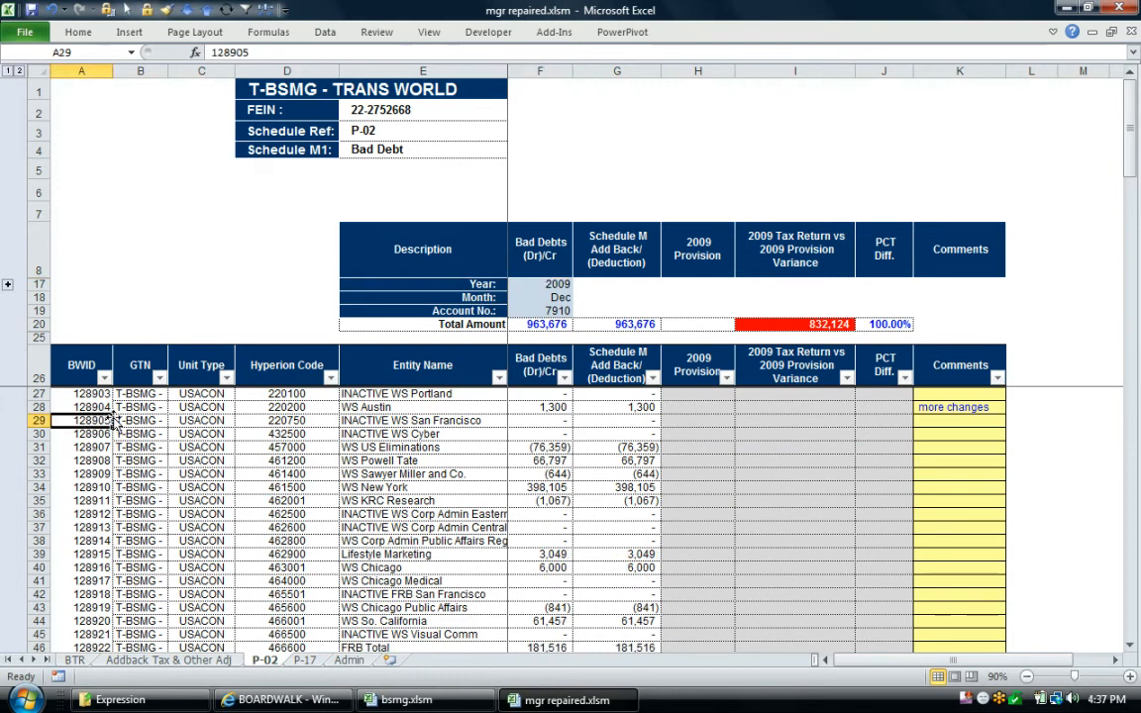
Examine the P-02 entity table's columns from GTN and Unit Type through to Comments
left_click(201, 421)
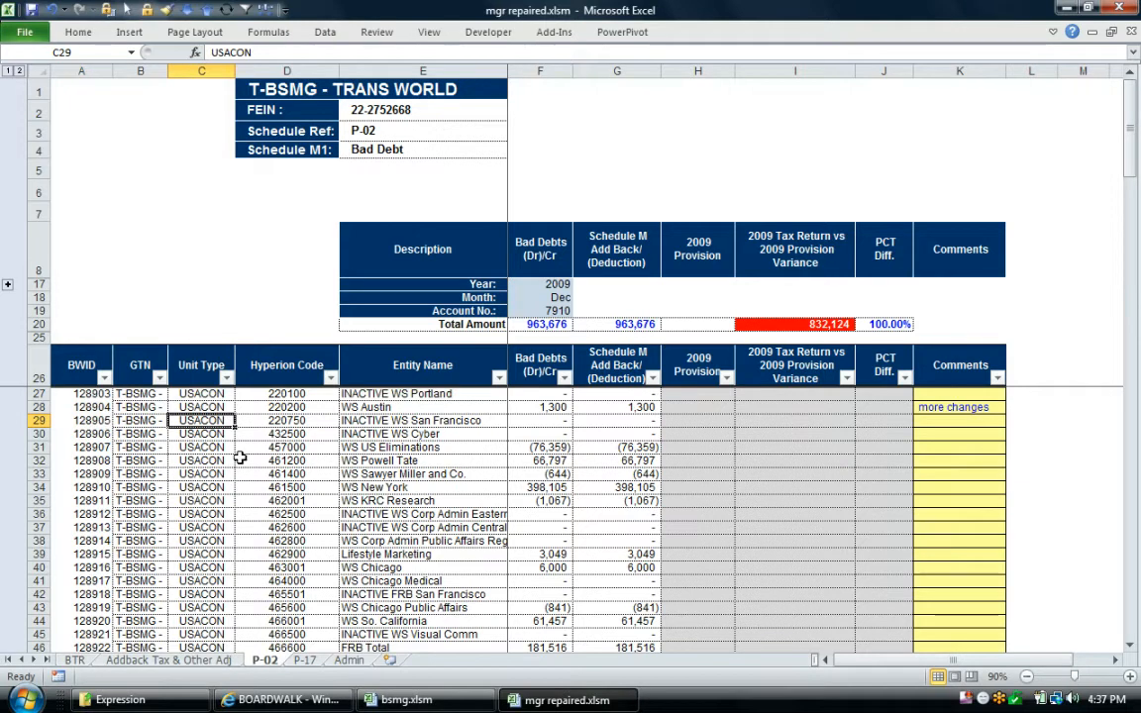
left_click(143, 364)
left_click_drag(142, 364, 935, 372)
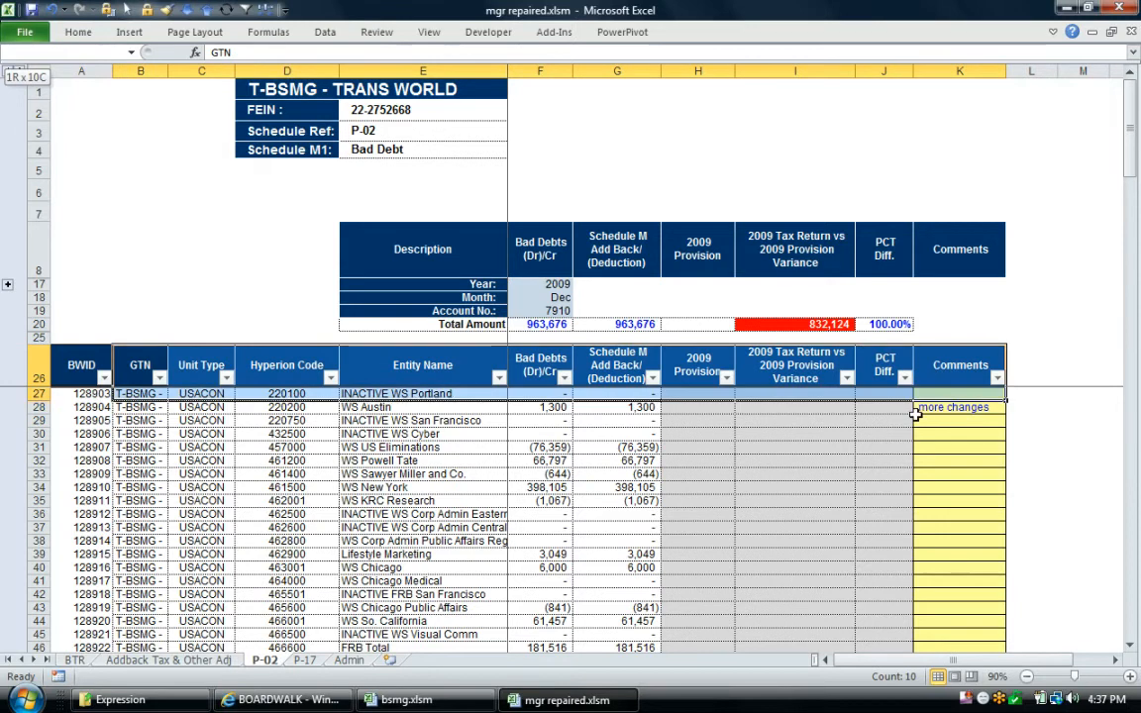
left_click(494, 498)
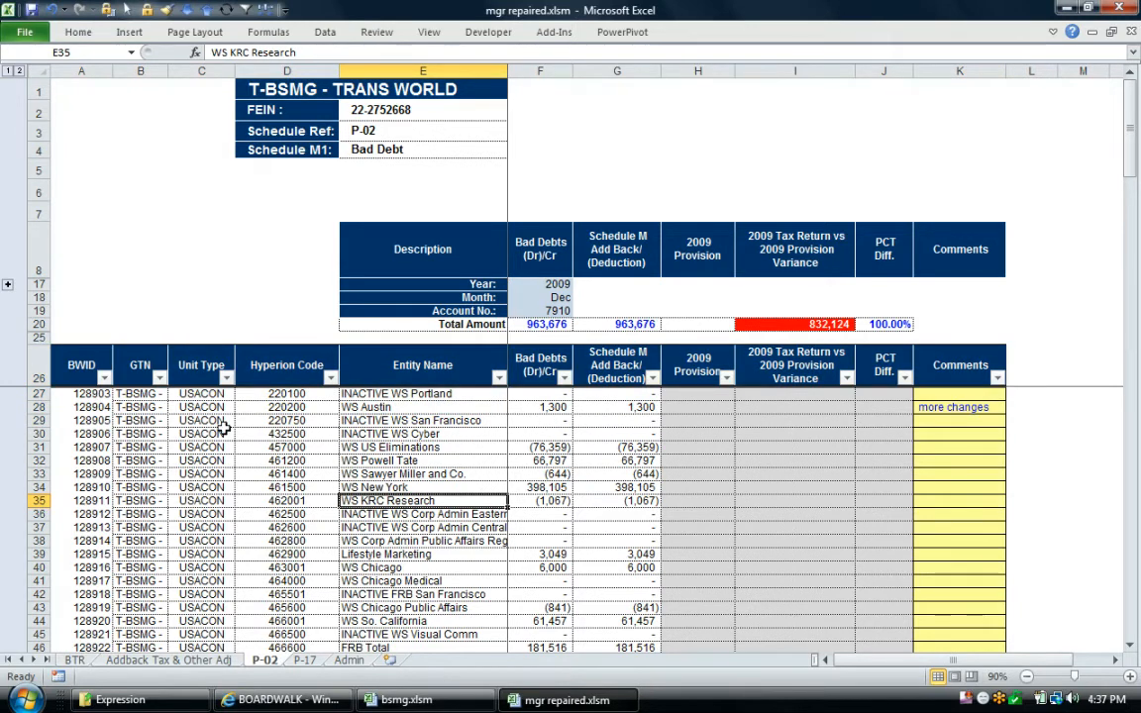
Recheck the GTN filter choices of the P-02 entity table and leave the filter unchanged
left_click(159, 377)
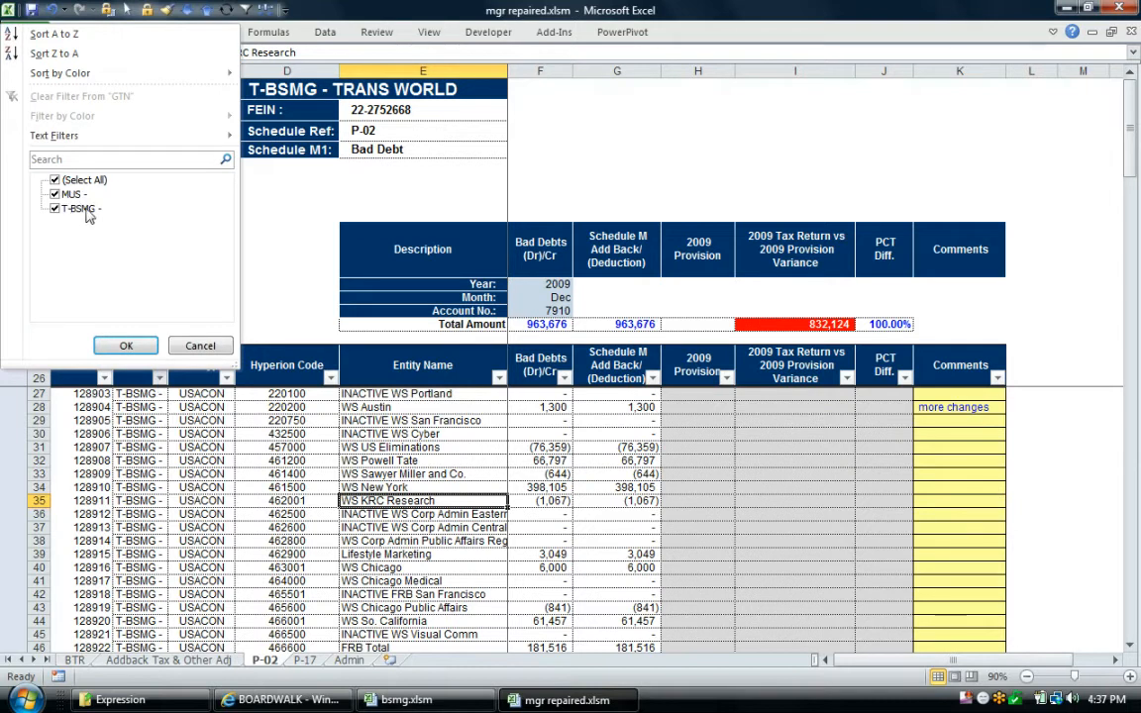
left_click(200, 346)
left_click(287, 580)
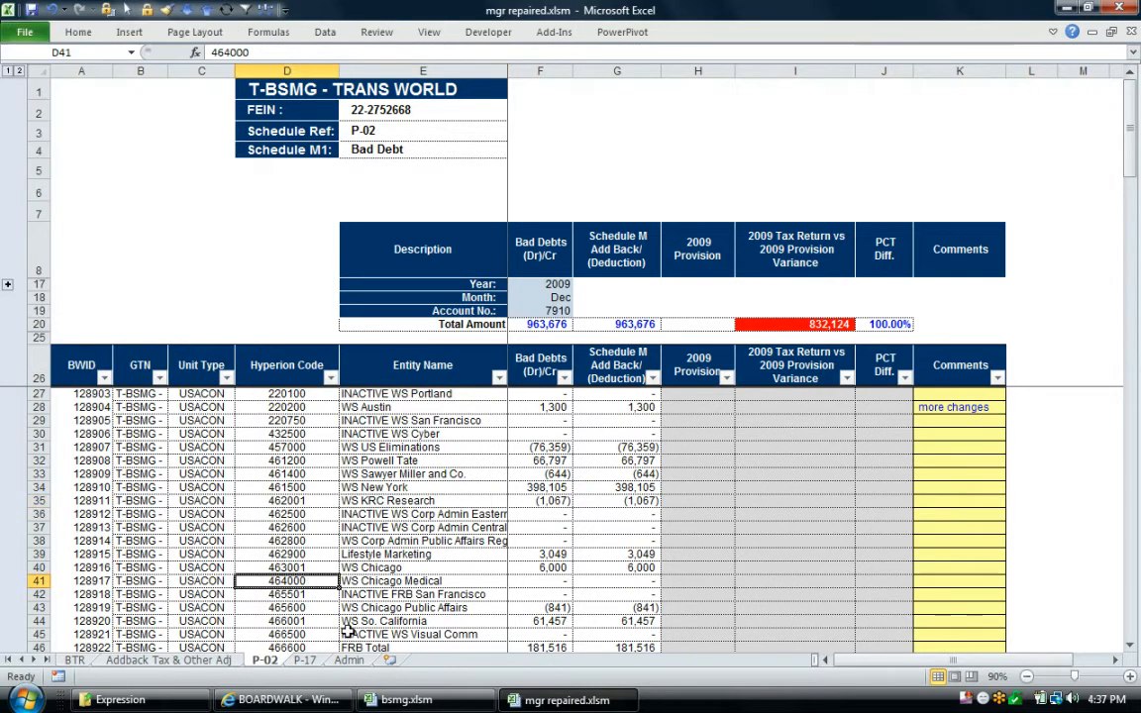
Review the Admin sheet's user list and the GTN value that controls each user's access
left_click(349, 660)
left_click(314, 543)
left_click_drag(133, 264, 145, 461)
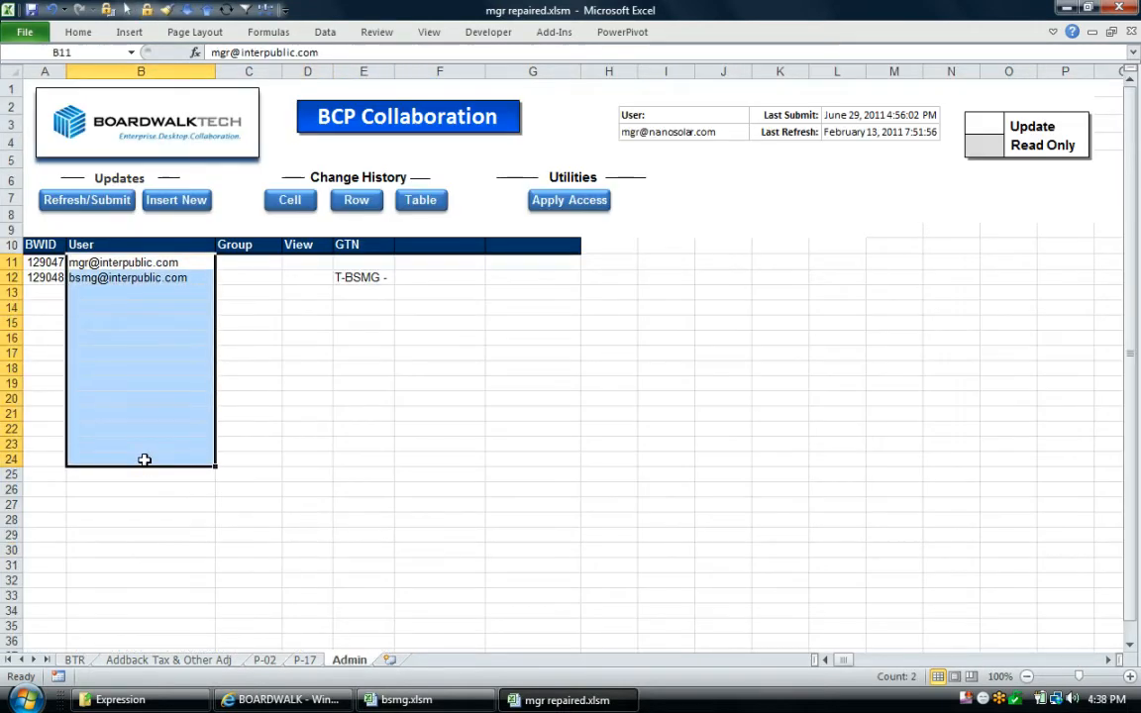
left_click(136, 278)
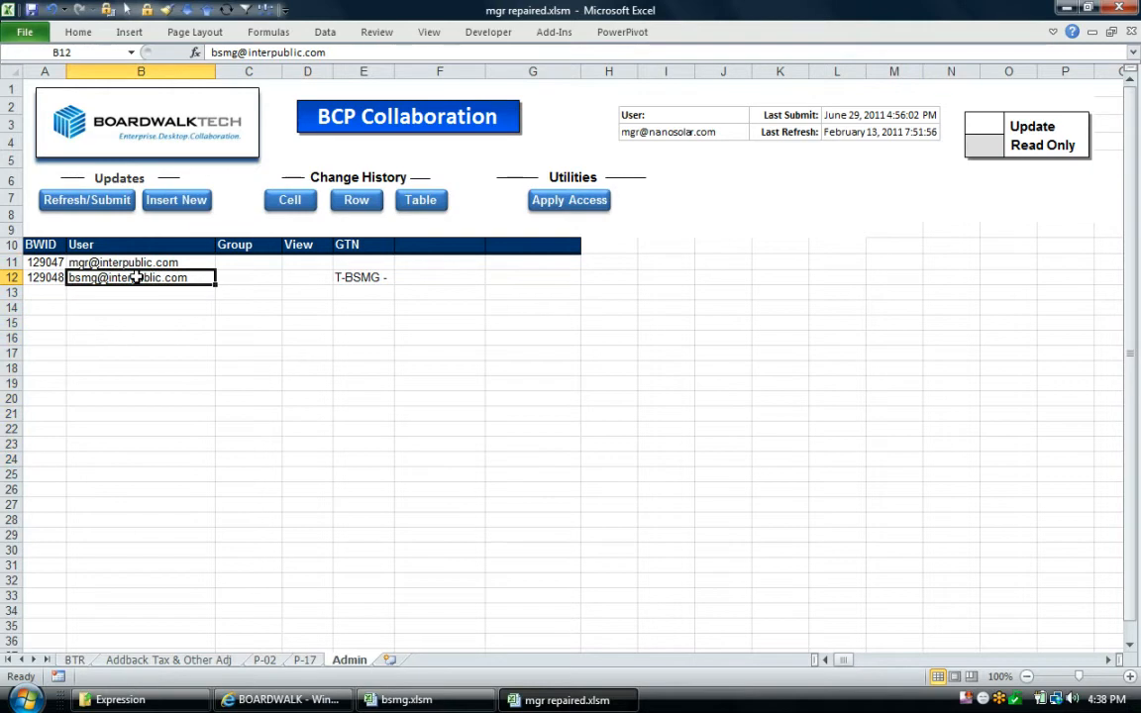
left_click(360, 275)
left_click_drag(366, 243, 365, 386)
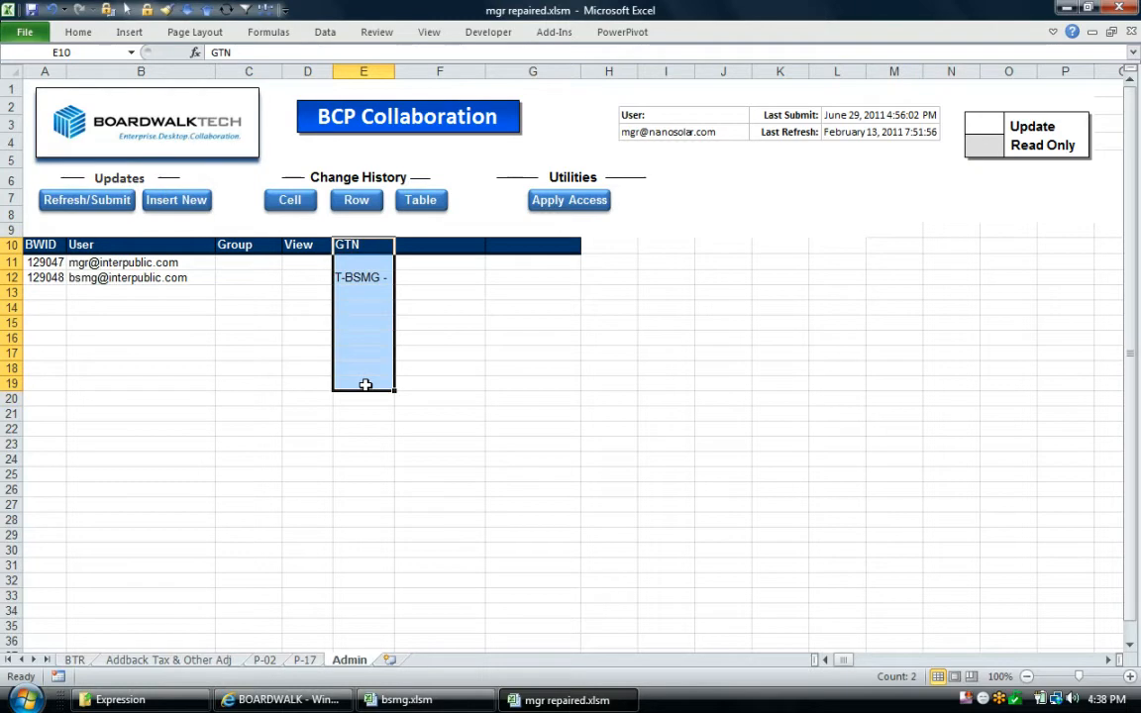
left_click(369, 277)
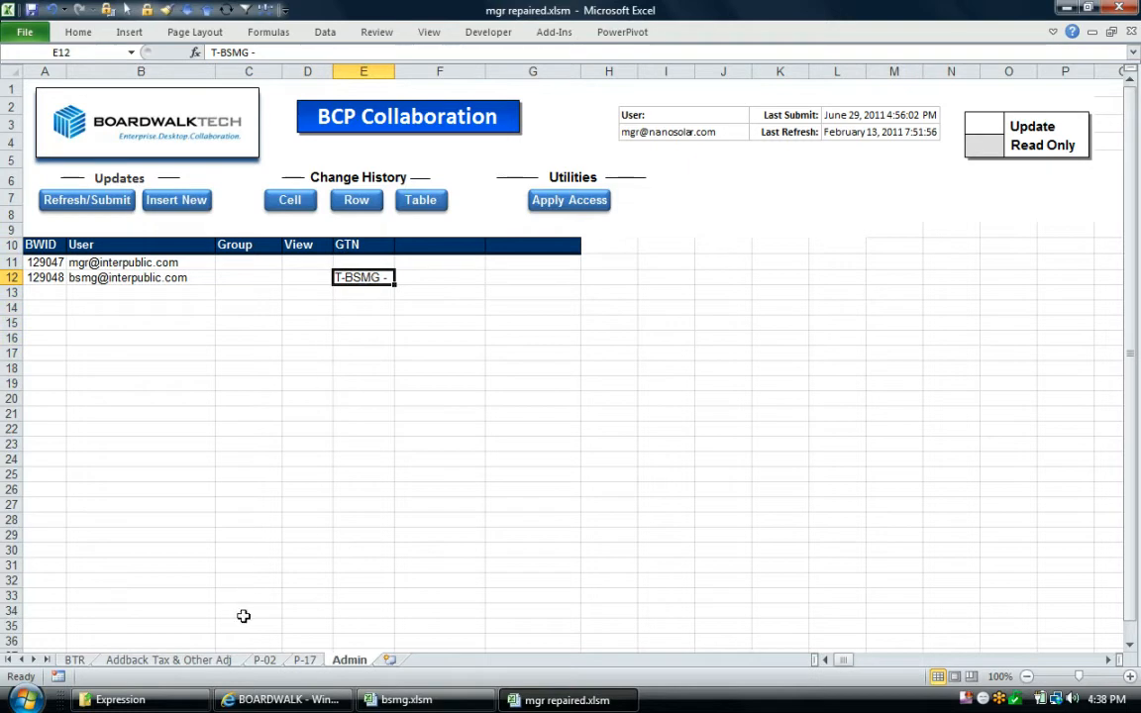
Revisit the P-02 schedule, then switch to the bsmg.xlsm workbook and view its BTR reconciliation for comparison
left_click(268, 662)
left_click(287, 500)
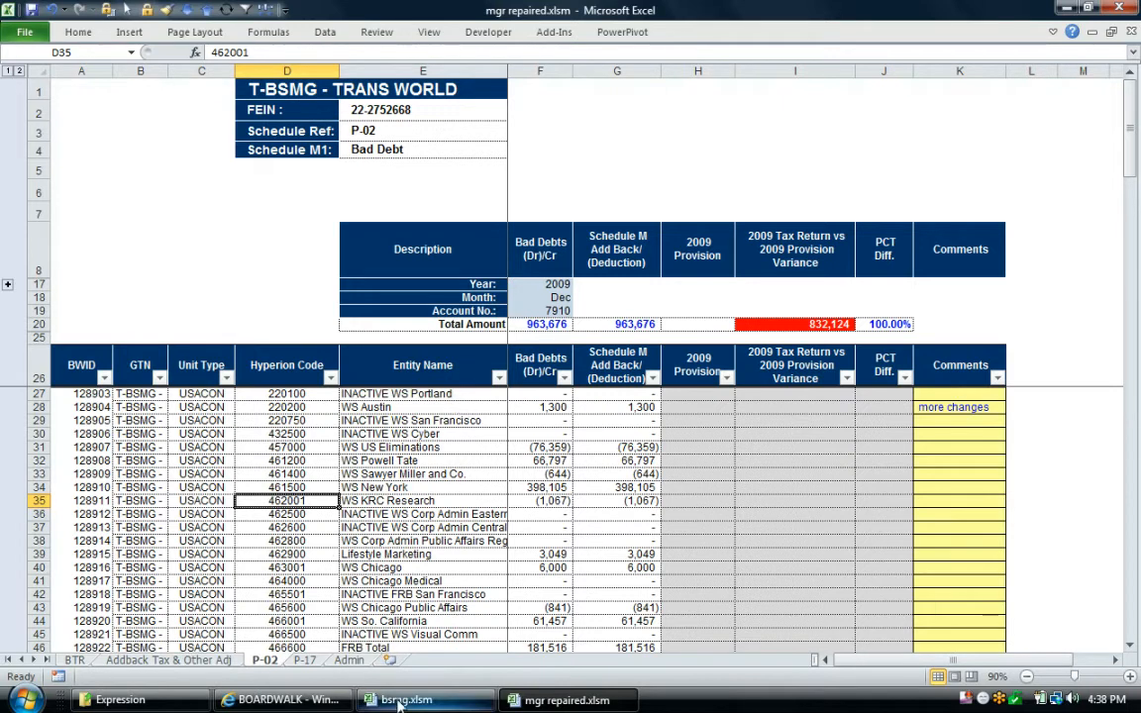
left_click(430, 703)
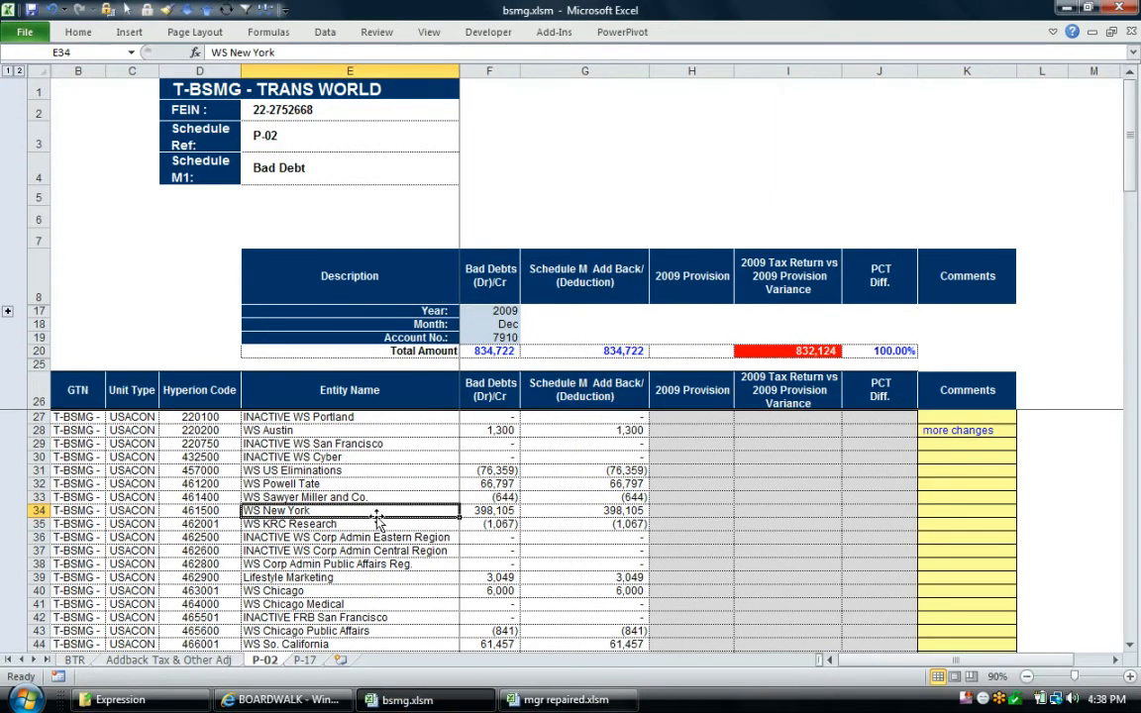
left_click(76, 661)
left_click(433, 349)
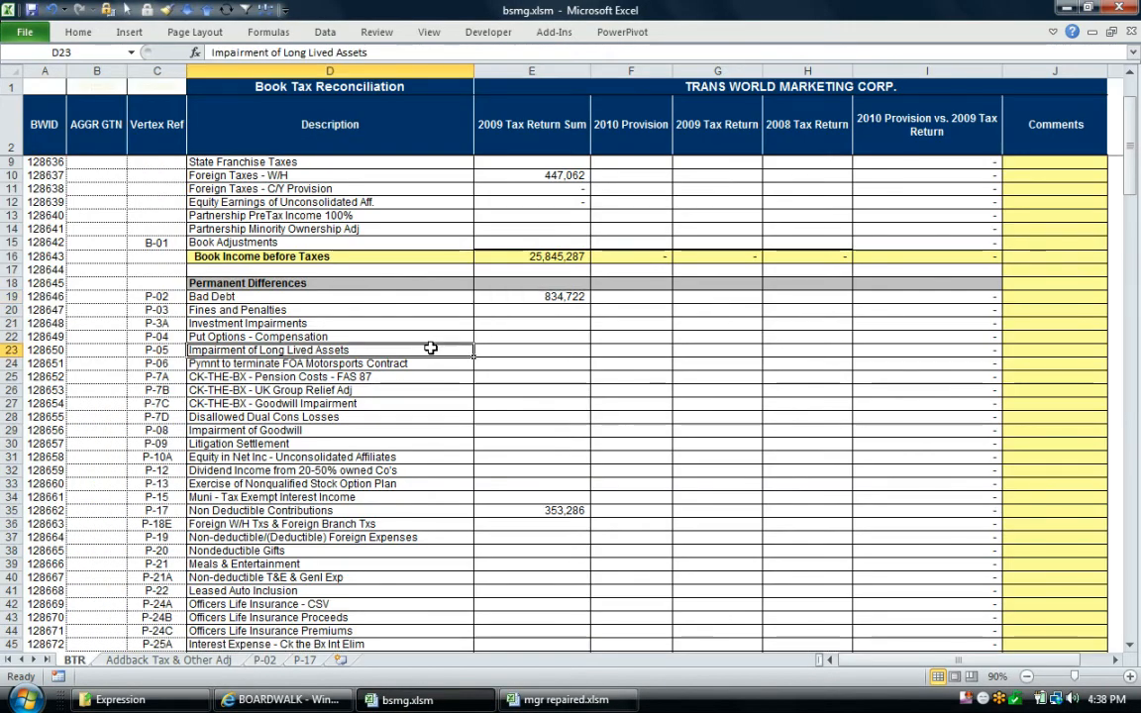
Check the formula behind Bad Debt's 2009 Tax Return Sum, then review the GTN values of the P-02 entity rows
left_click(532, 295)
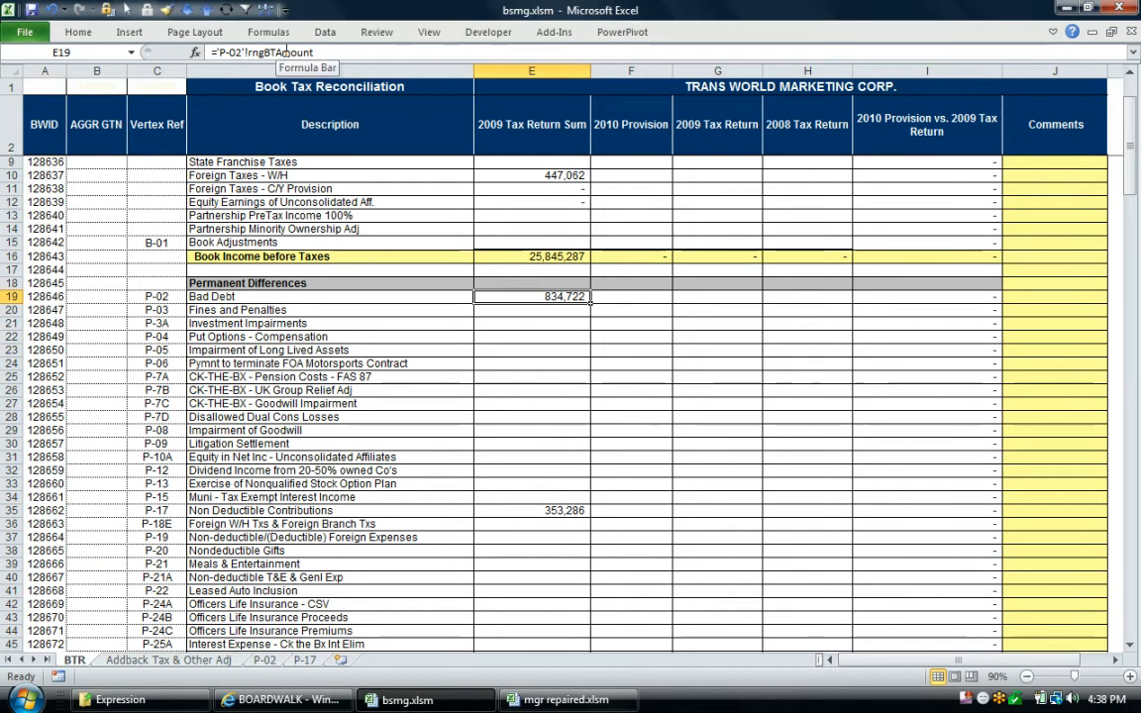
left_click(263, 660)
left_click(339, 485)
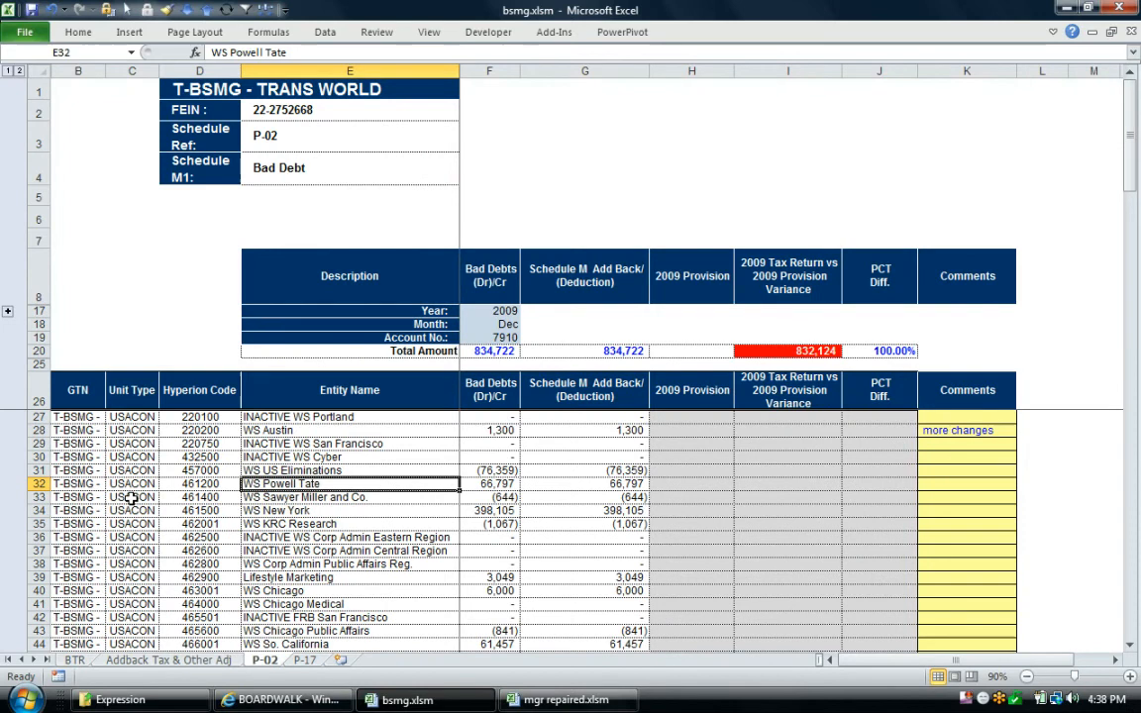
scroll(144, 436, "down", 3)
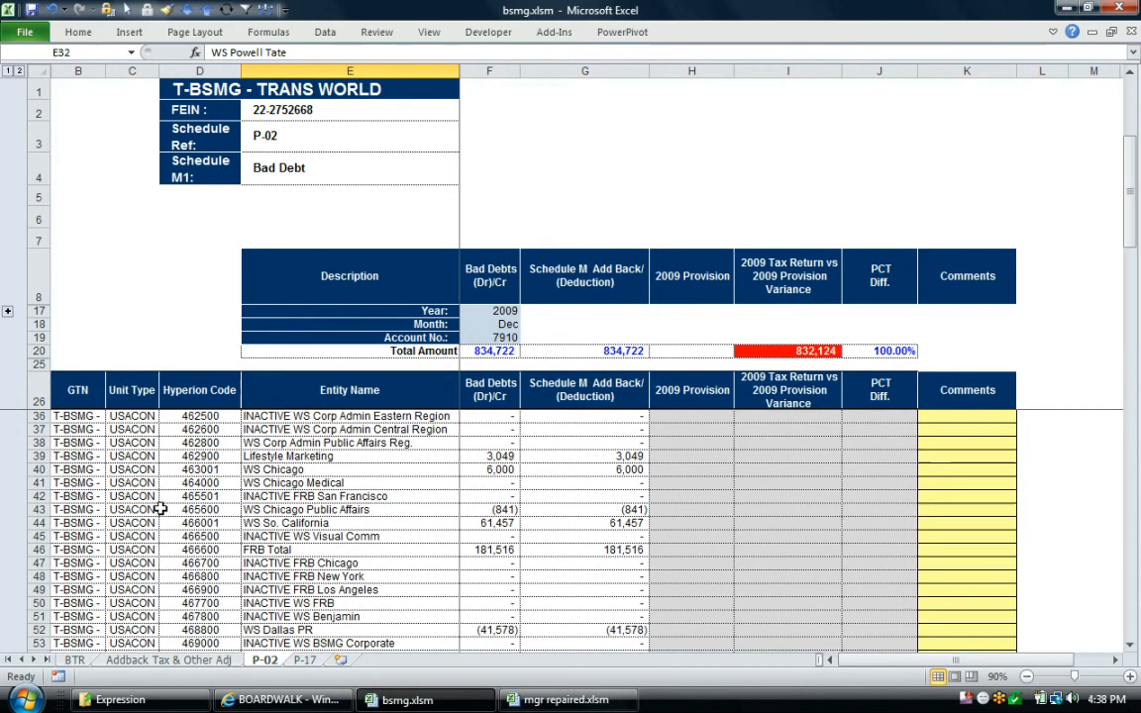
scroll(159, 510, "down", 12)
left_click_drag(79, 503, 59, 412)
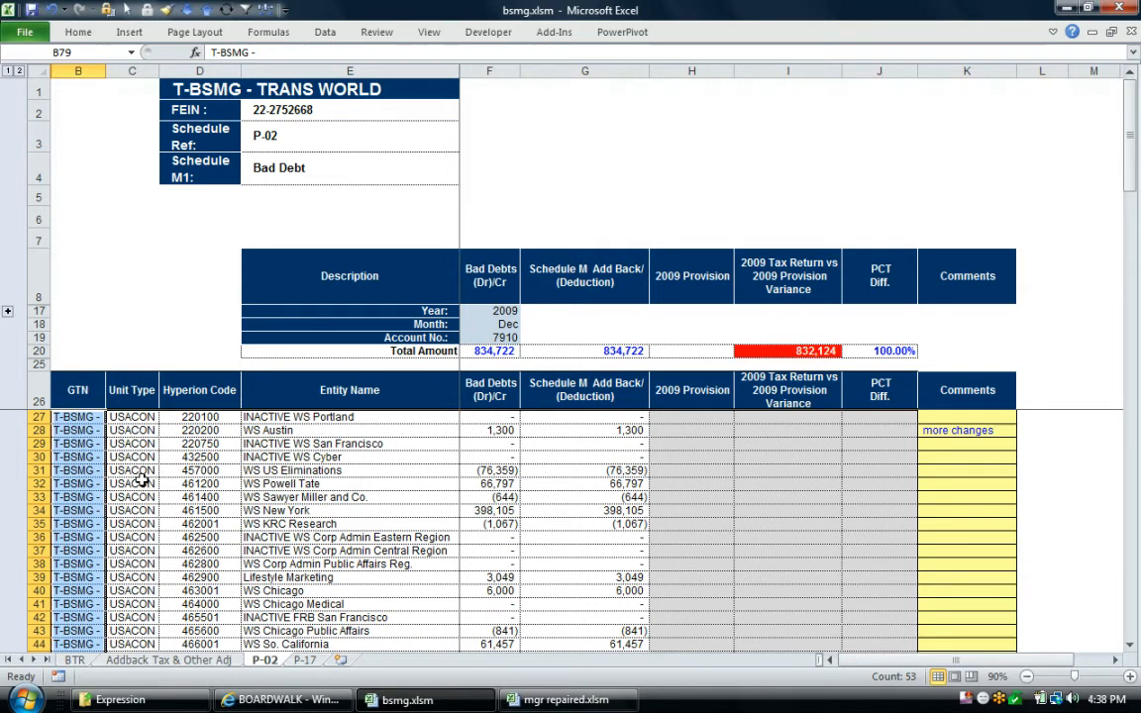
left_click(243, 456)
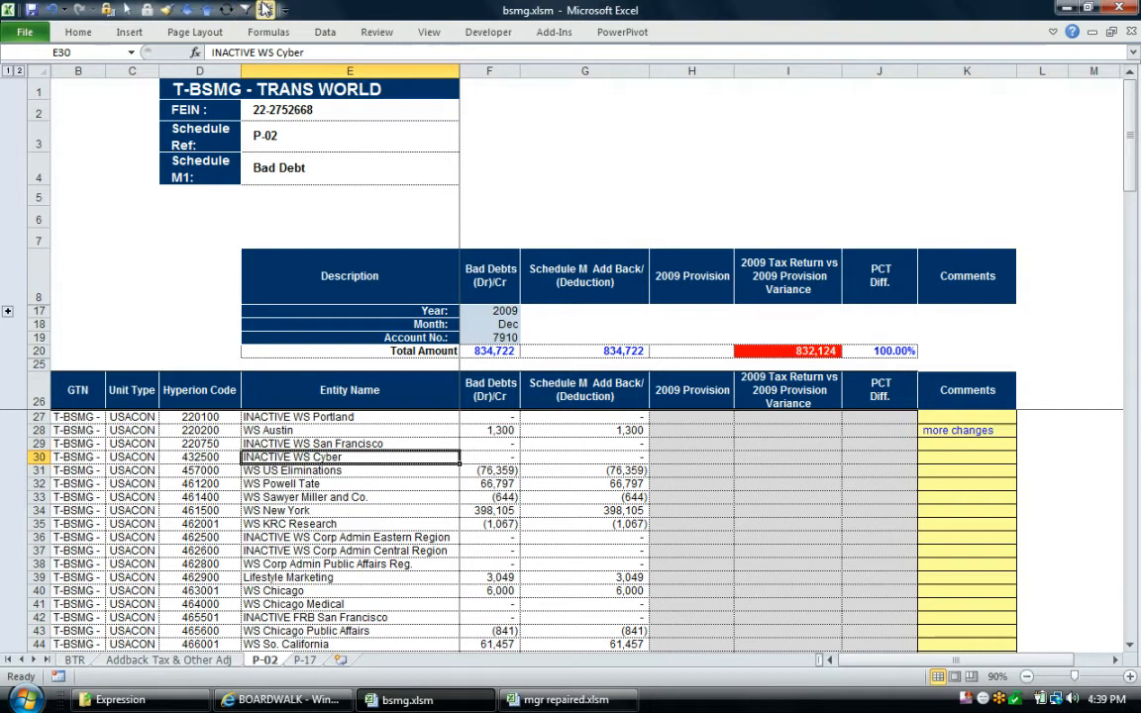
Check the Boardwalk status of the workbook's tables, logging in with the account password, and close the status list without refreshing or submitting
left_click(374, 537)
left_click(551, 32)
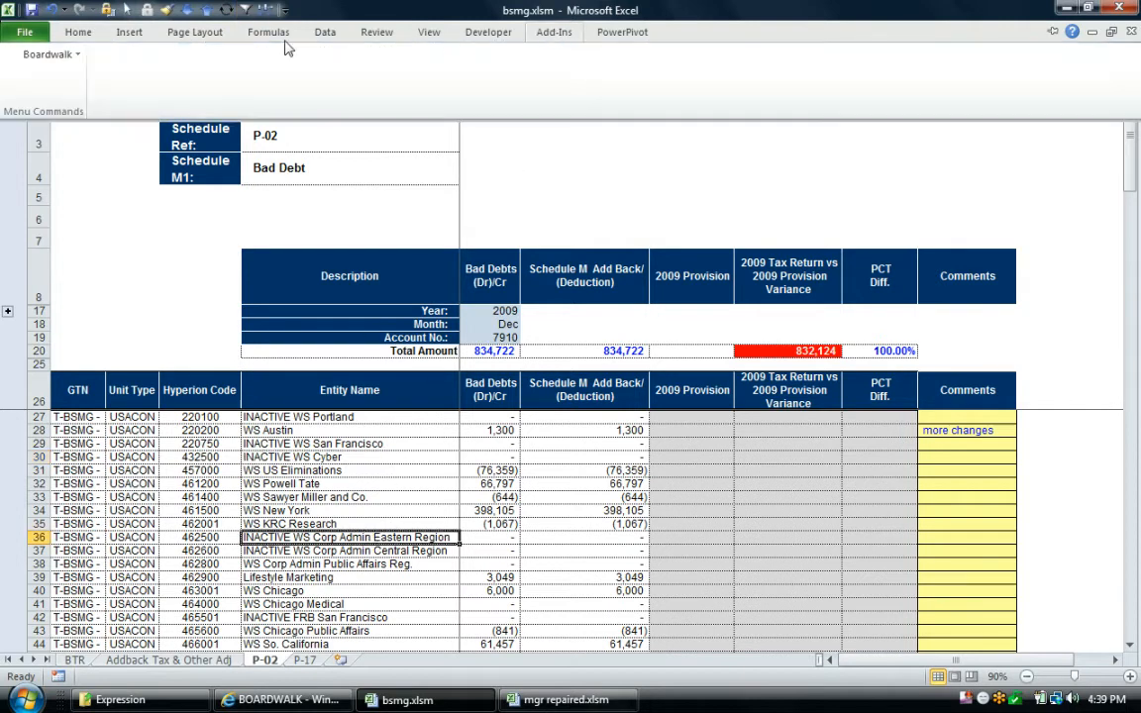
left_click(48, 53)
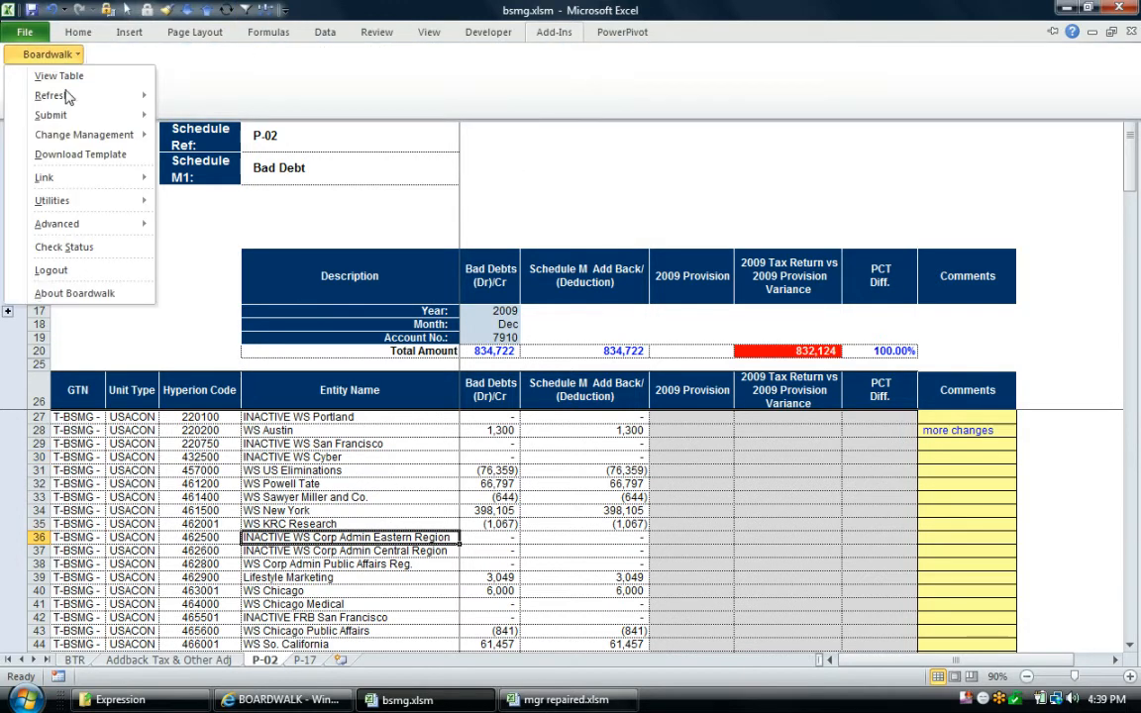
left_click(71, 247)
left_click(557, 326)
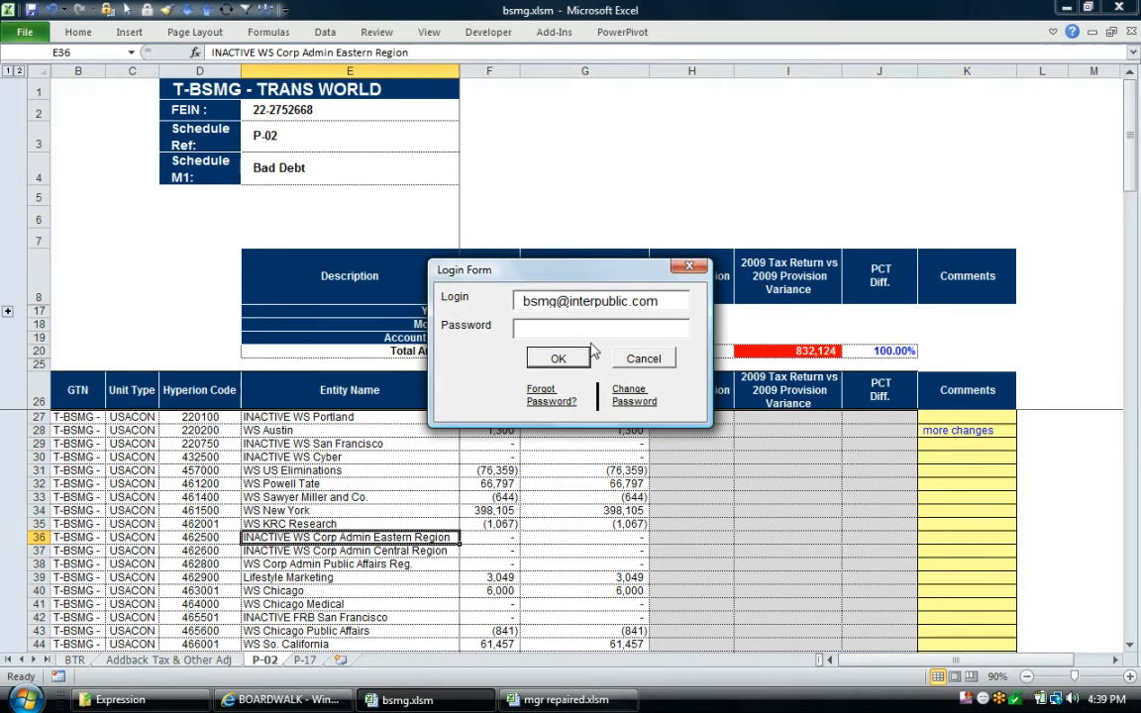
type("*")
left_click(552, 357)
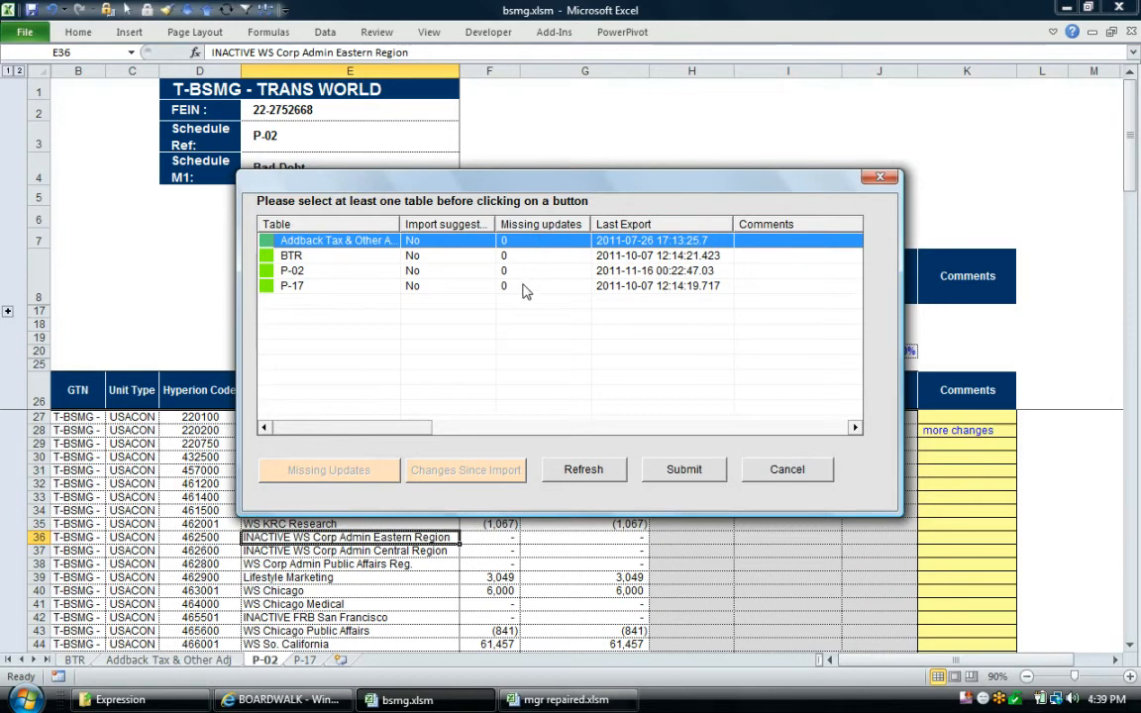
left_click(787, 469)
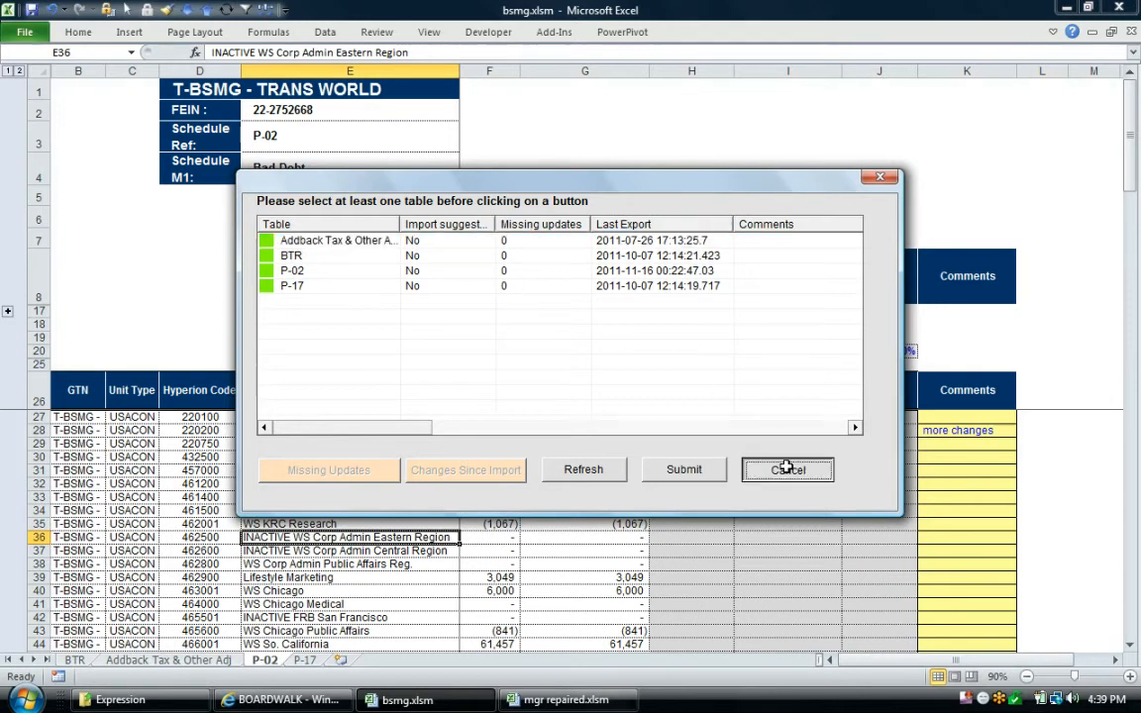
left_click(466, 551)
Set WS Austin's Bad Debts amount to 1400 and replace its comment with "change"
left_click(490, 430)
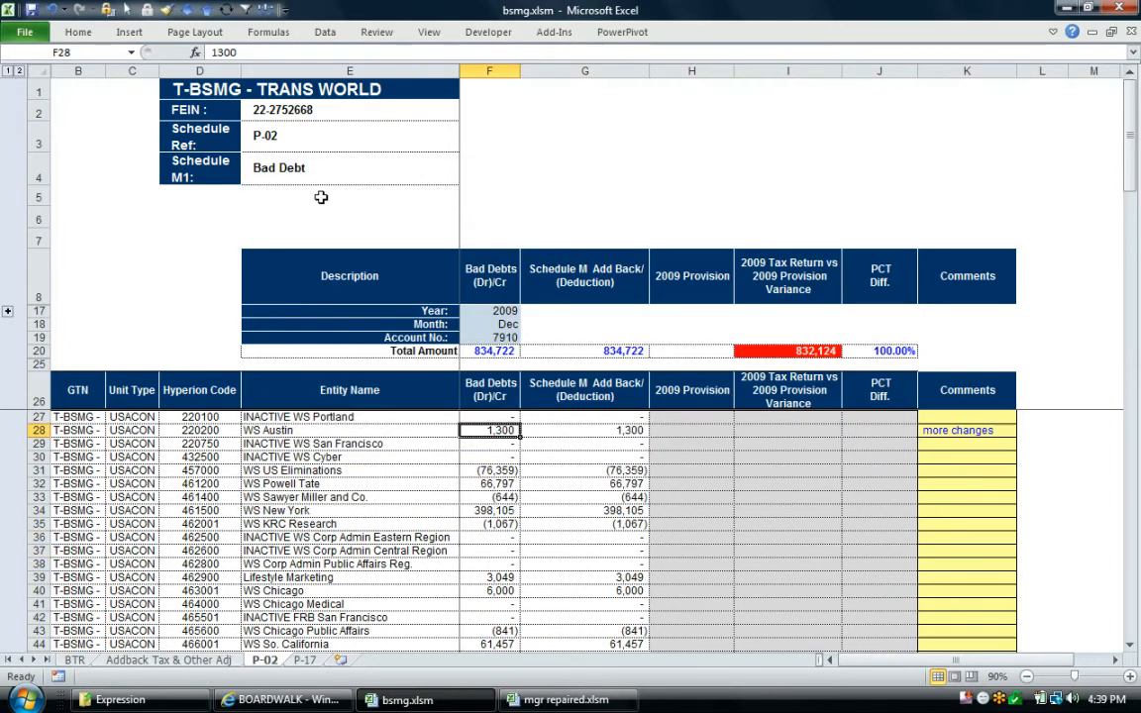
left_click(215, 52)
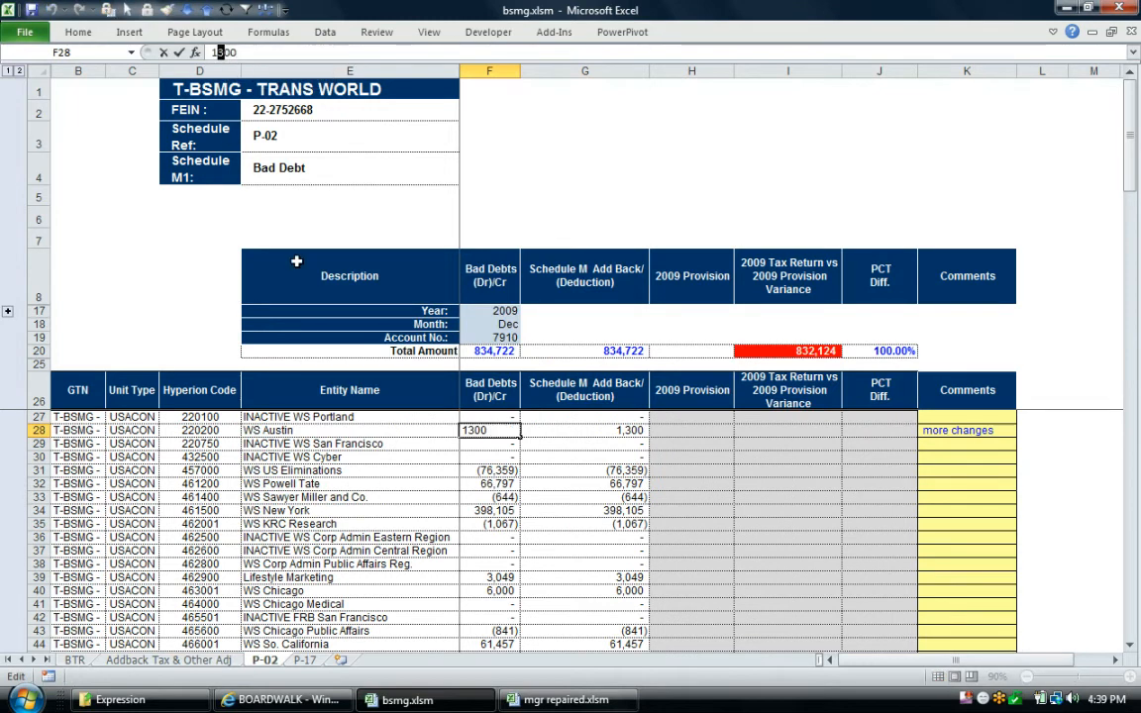
type("4")
left_click(426, 562)
left_click(946, 436)
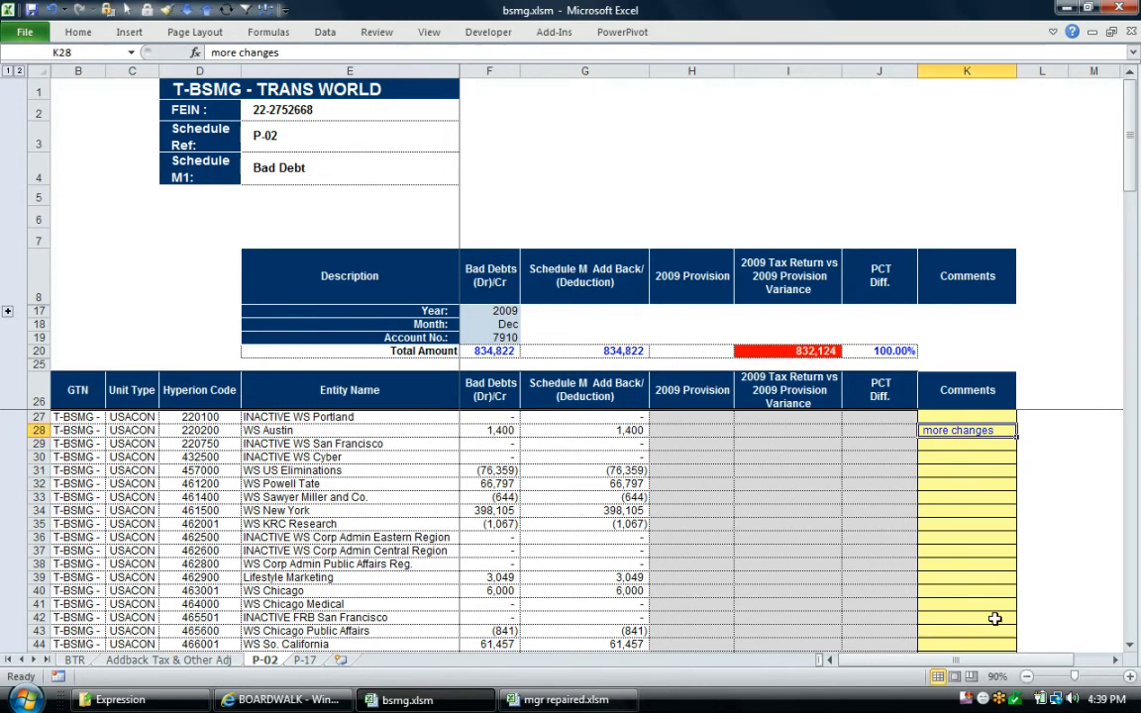
type("change")
key("Return")
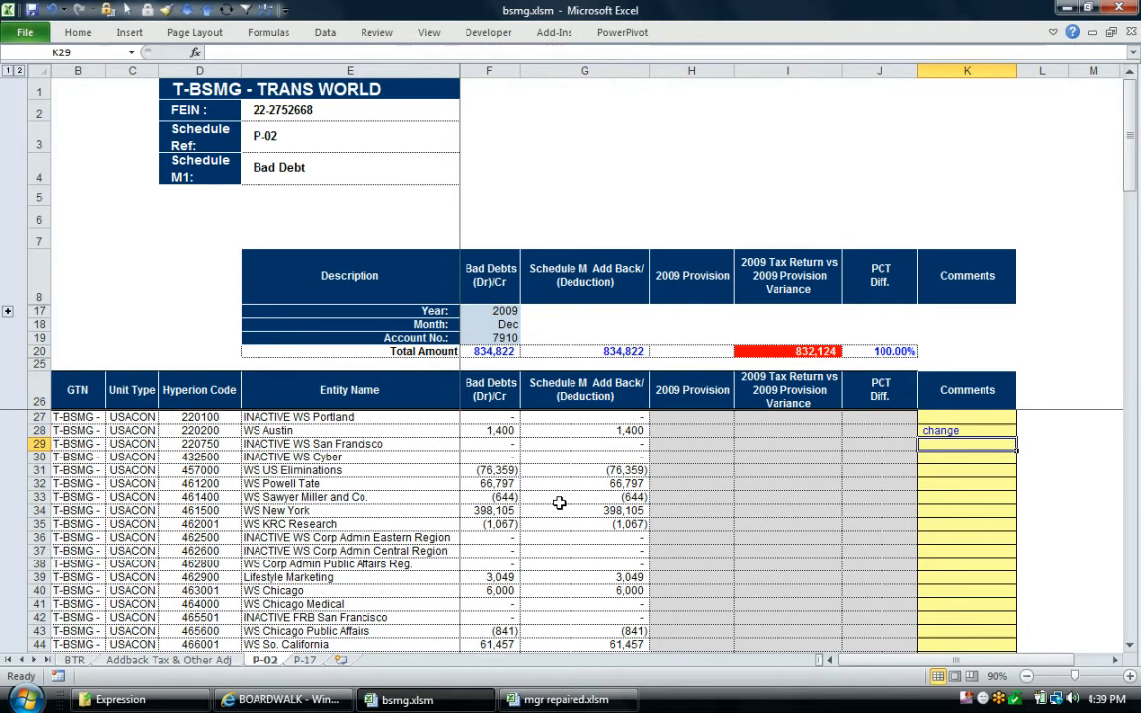
left_click(436, 471)
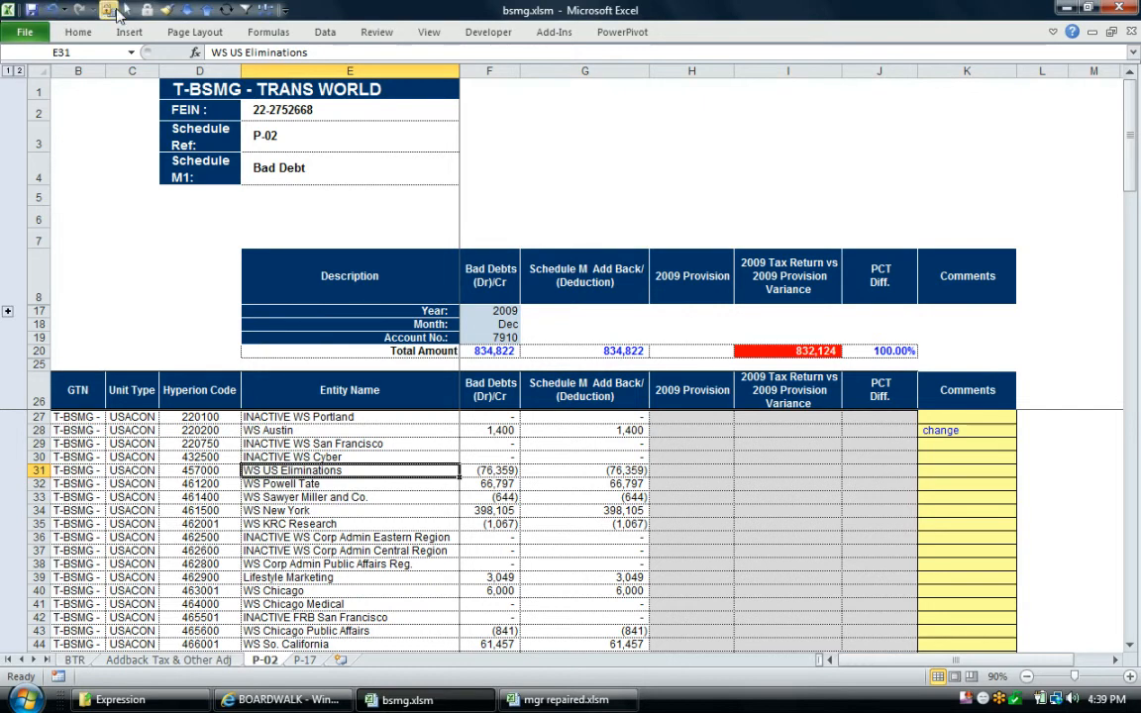
Unprotect the P-02 sheet with the sheet password and insert a blank row above INACTIVE WS San Francisco
left_click(38, 444)
right_click(36, 444)
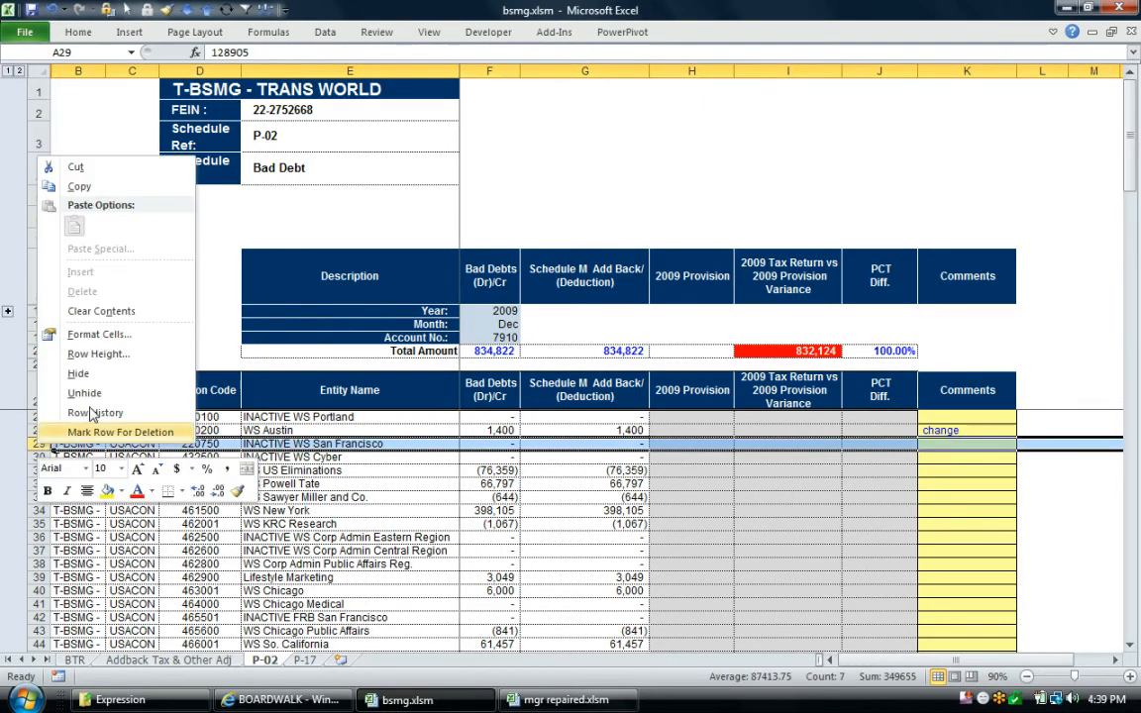
left_click(261, 464)
left_click(105, 10)
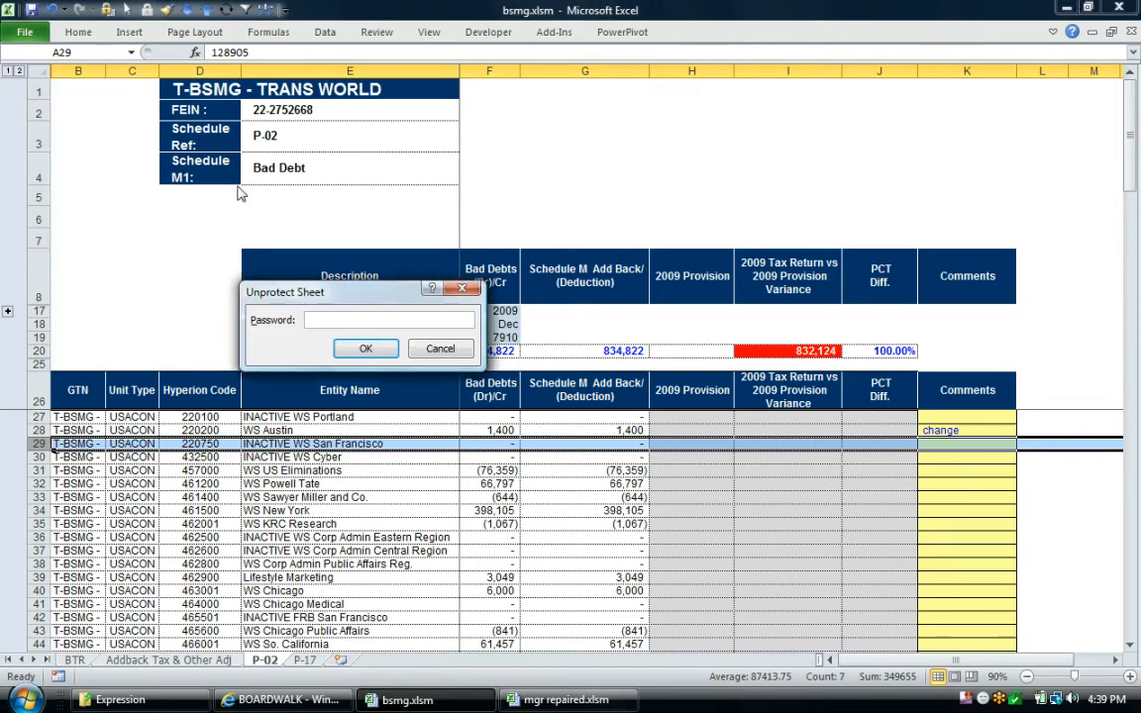
key("Return")
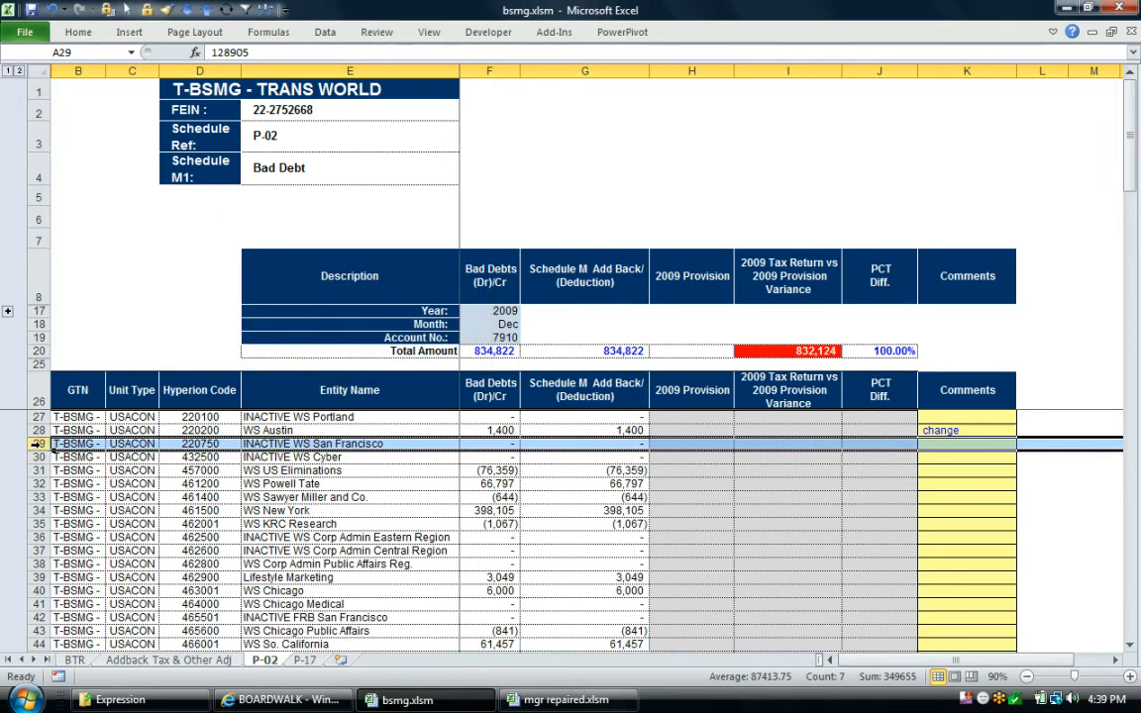
right_click(63, 448)
left_click(79, 250)
left_click(262, 497)
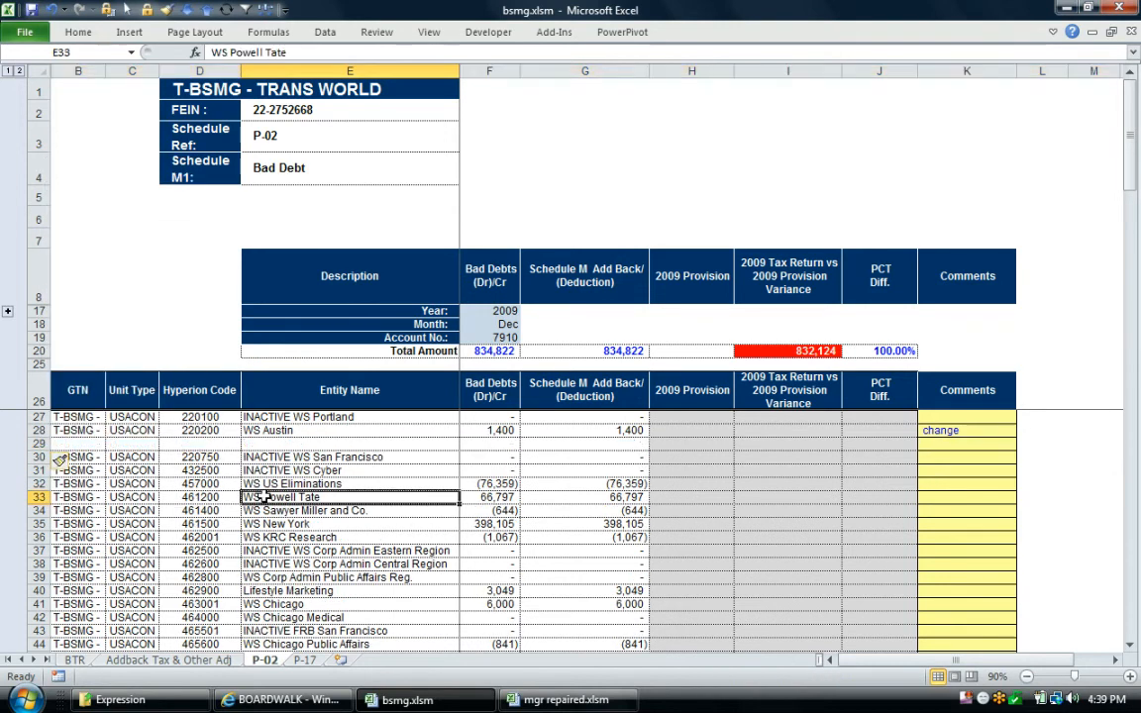
Copy WS Austin's entries from GTN through Schedule M Add Back into the blank row 29
left_click_drag(78, 430, 615, 436)
key("ctrl+c")
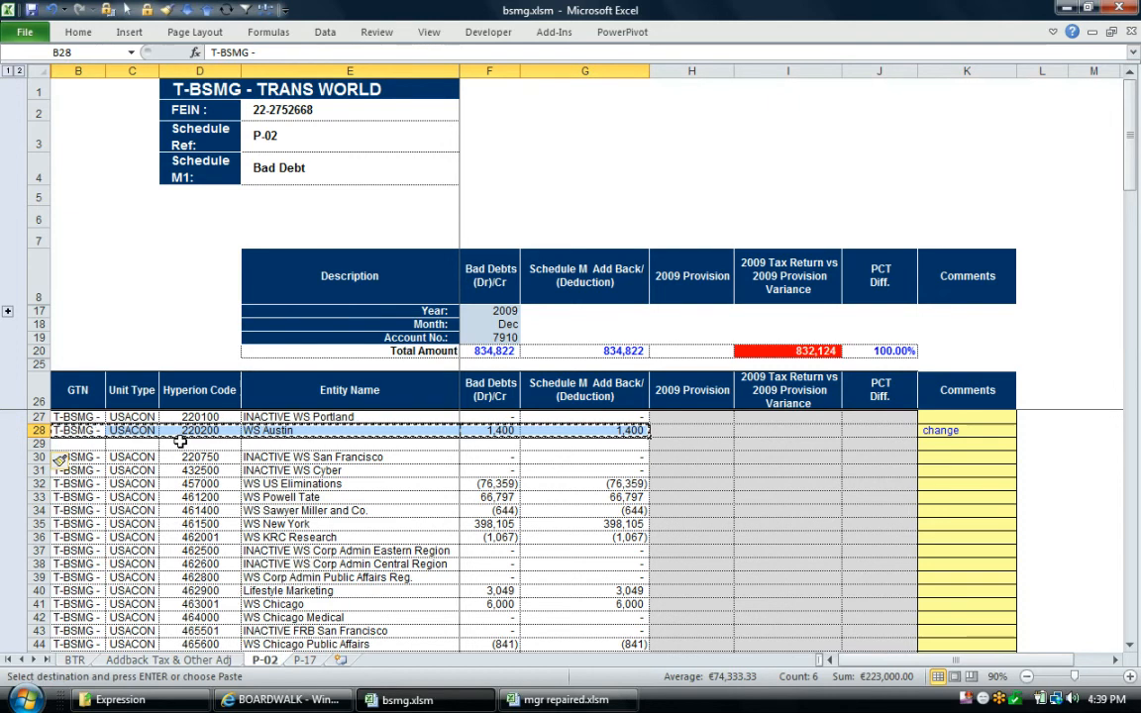
left_click(90, 443)
key("ctrl+v")
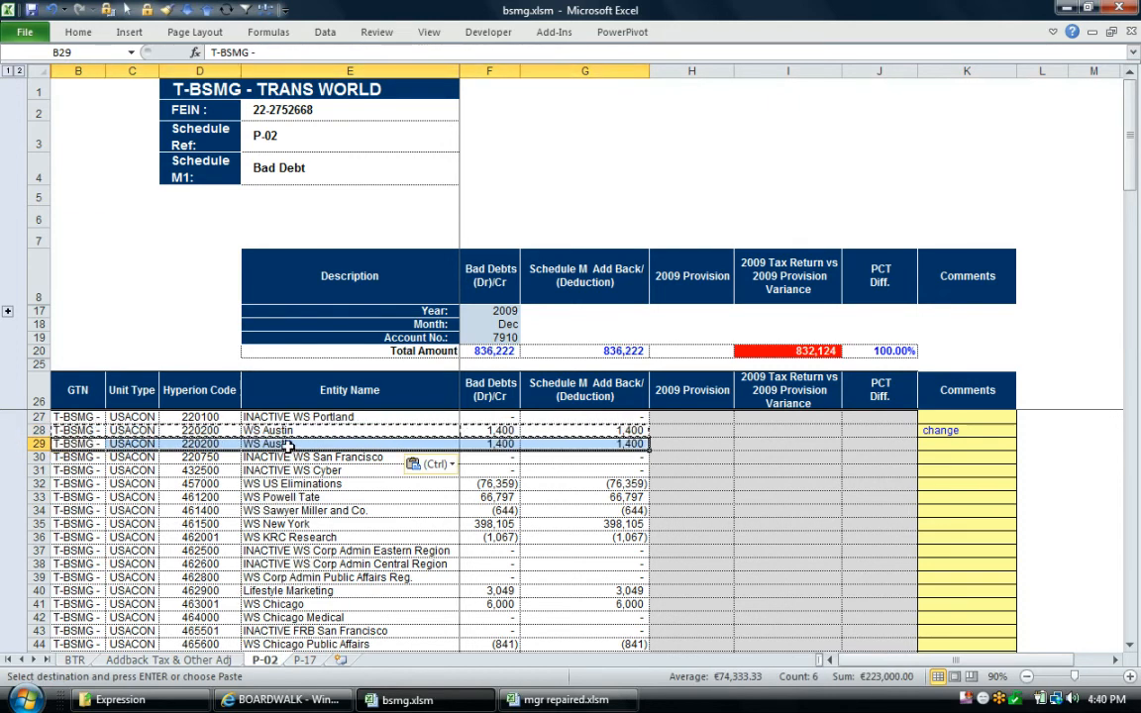
Rename the entity in row 29 as Demo and set its Bad Debts amount to 800
left_click(290, 445)
type("Demo")
key("Return")
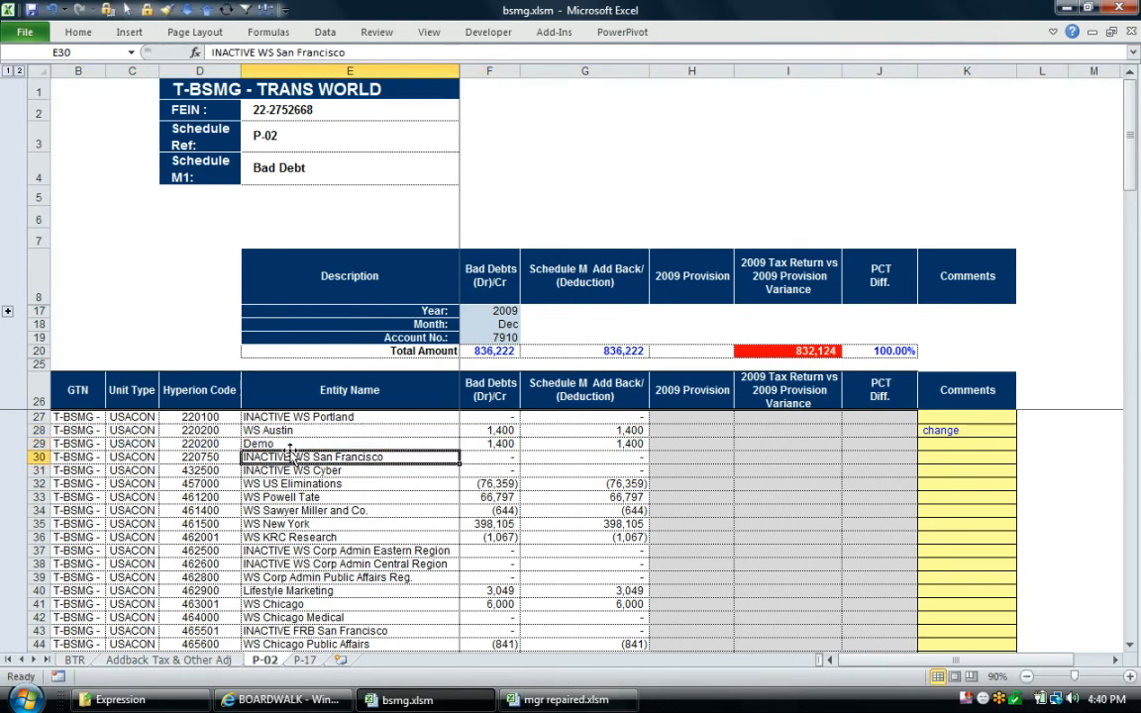
left_click(485, 443)
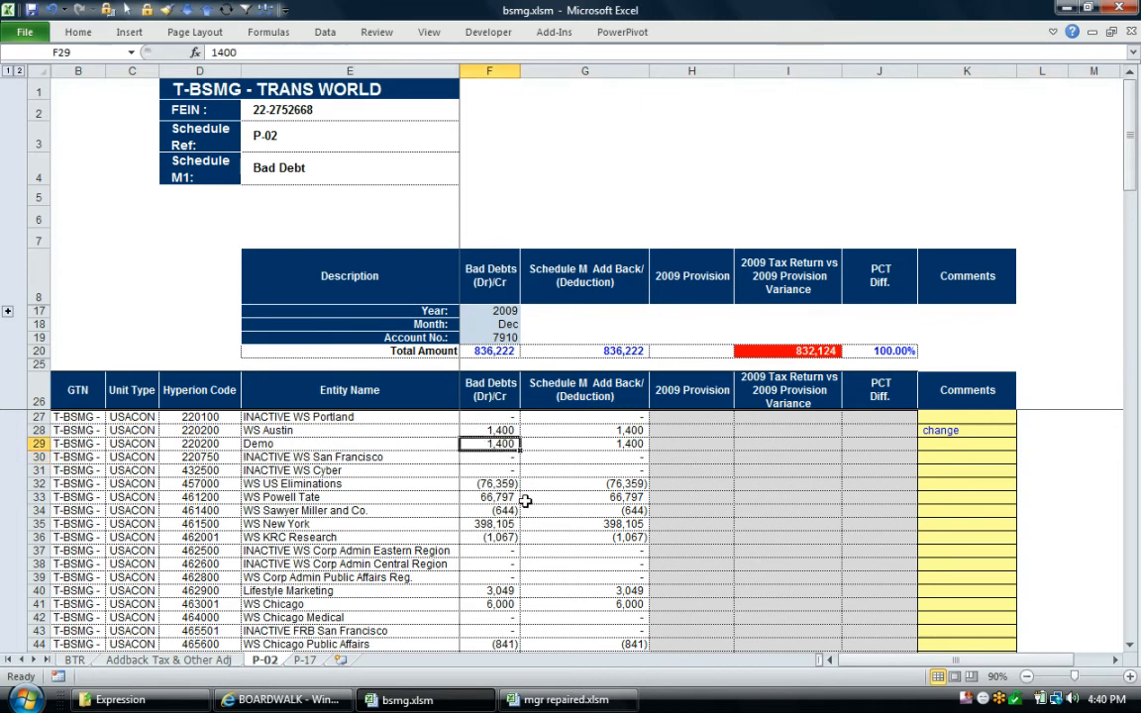
type("800")
key("Return")
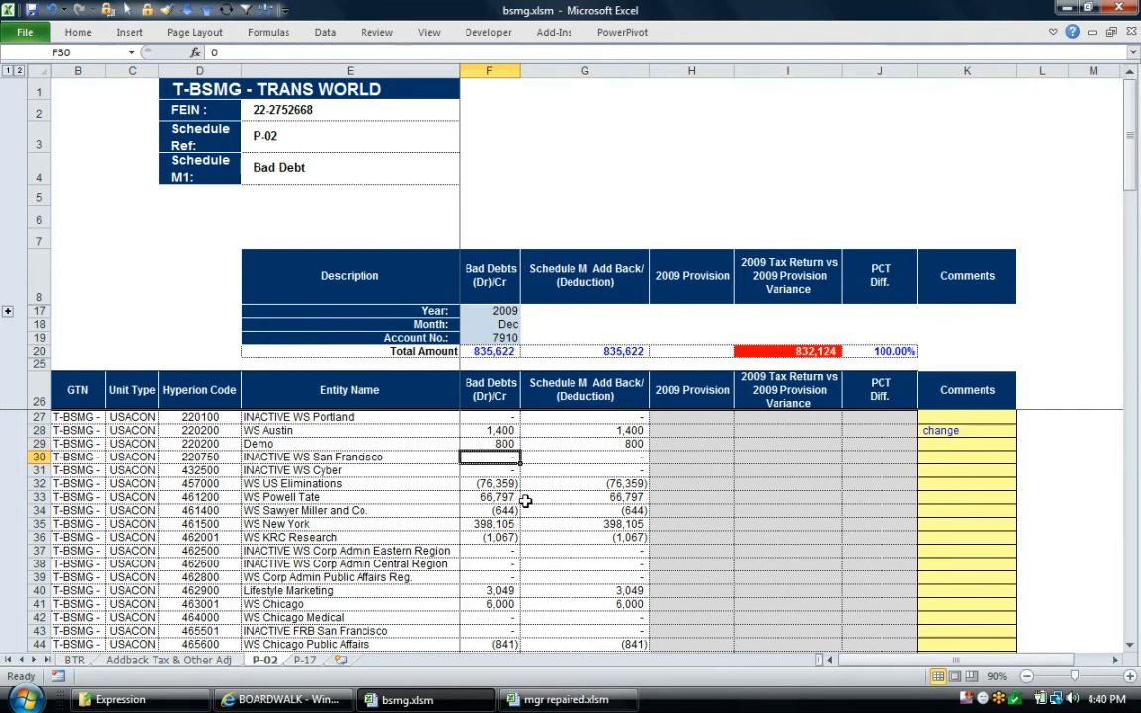
key("Up")
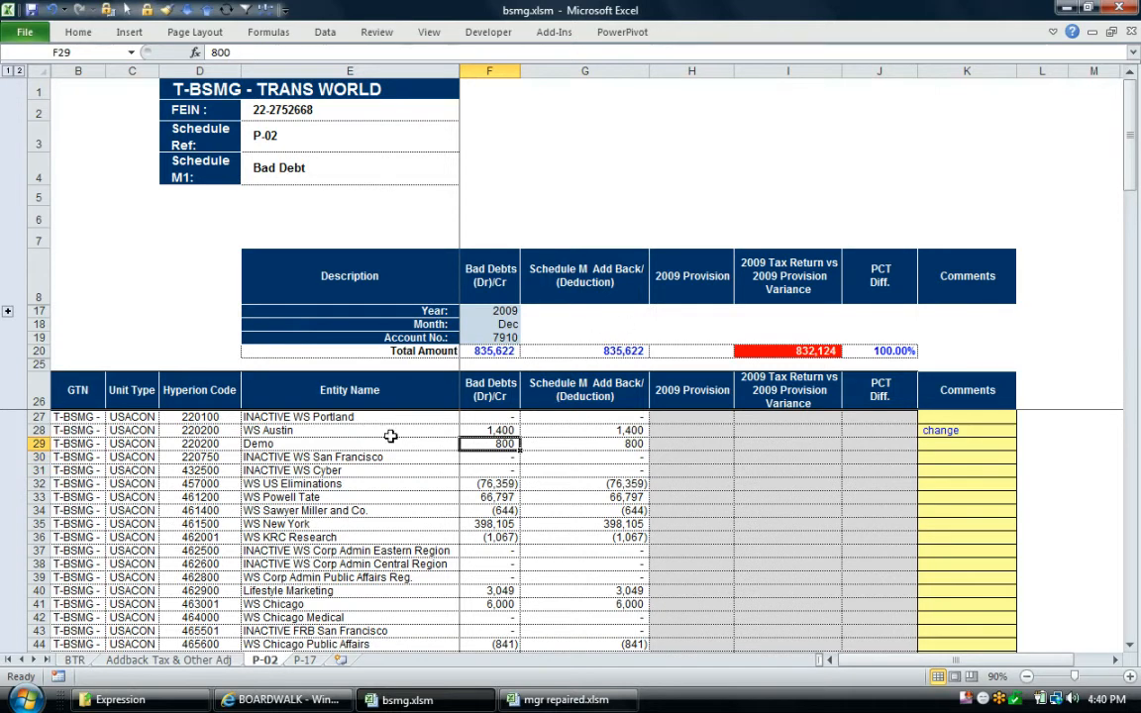
Submit the P-02 changes to Boardwalk with the transaction comment "my updates" and save the workbook
left_click(385, 470)
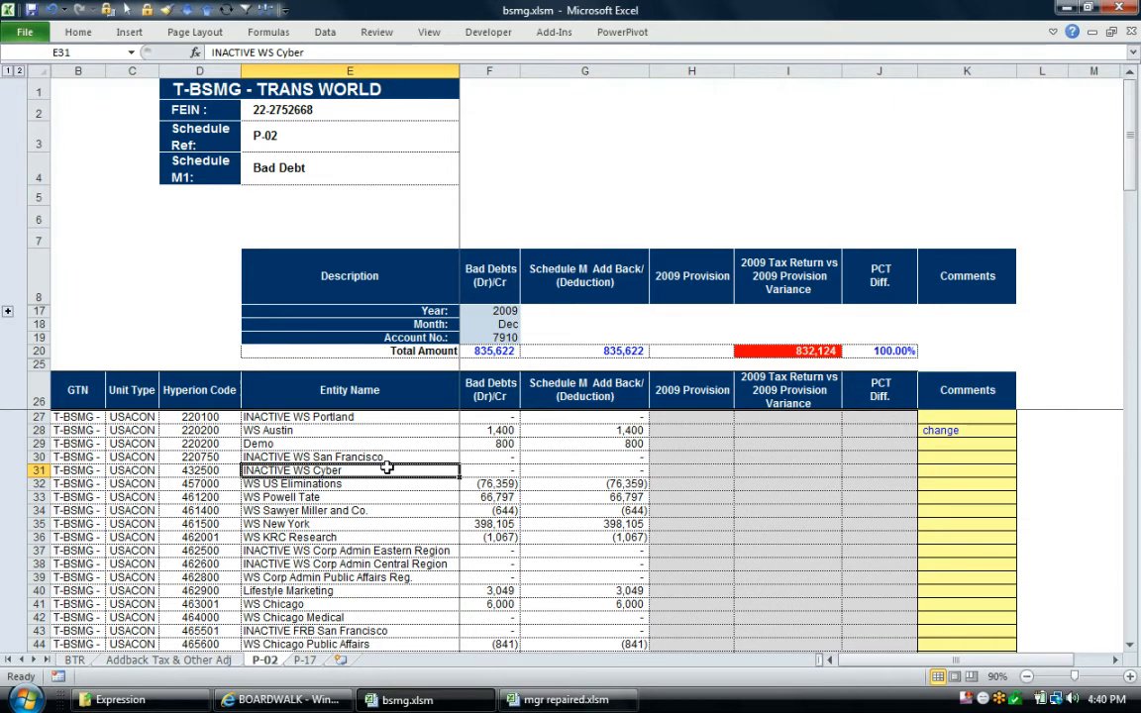
left_click(408, 430)
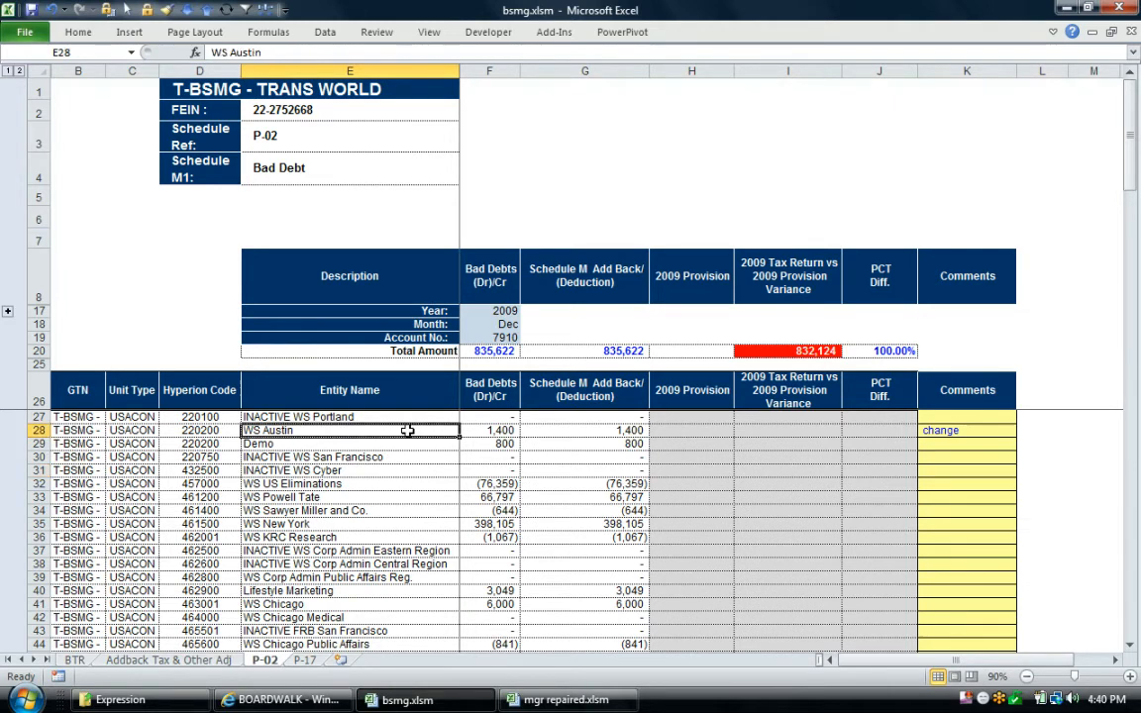
left_click(554, 32)
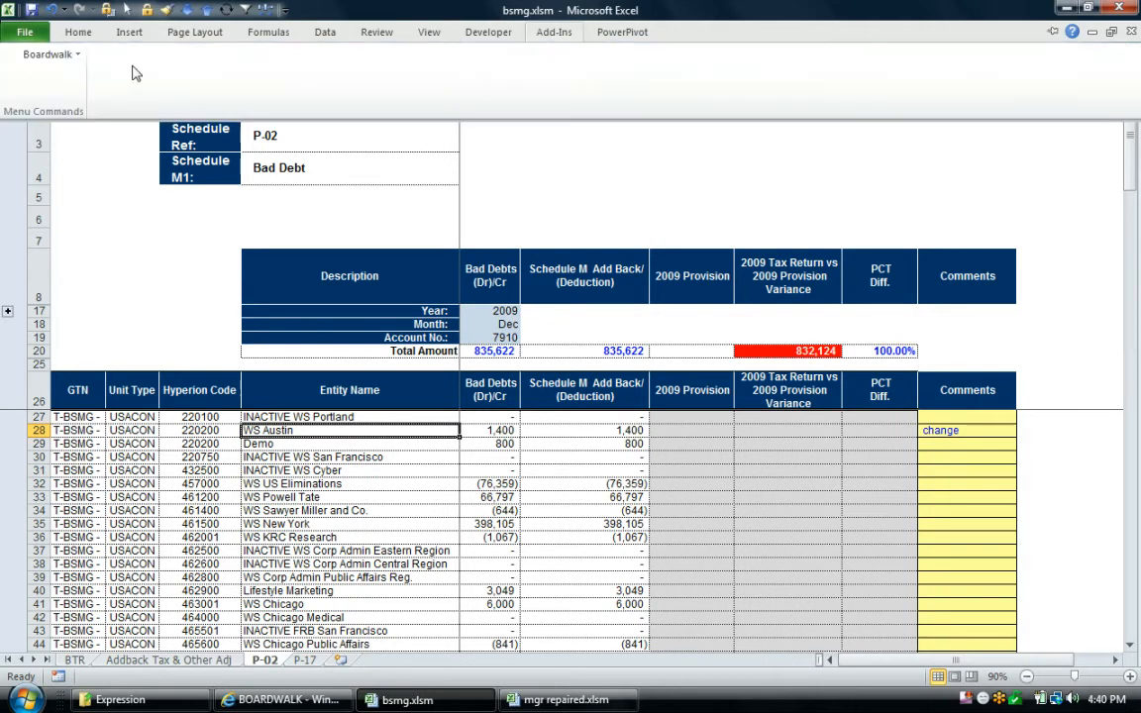
left_click(47, 55)
mouse_move(69, 116)
left_click(178, 115)
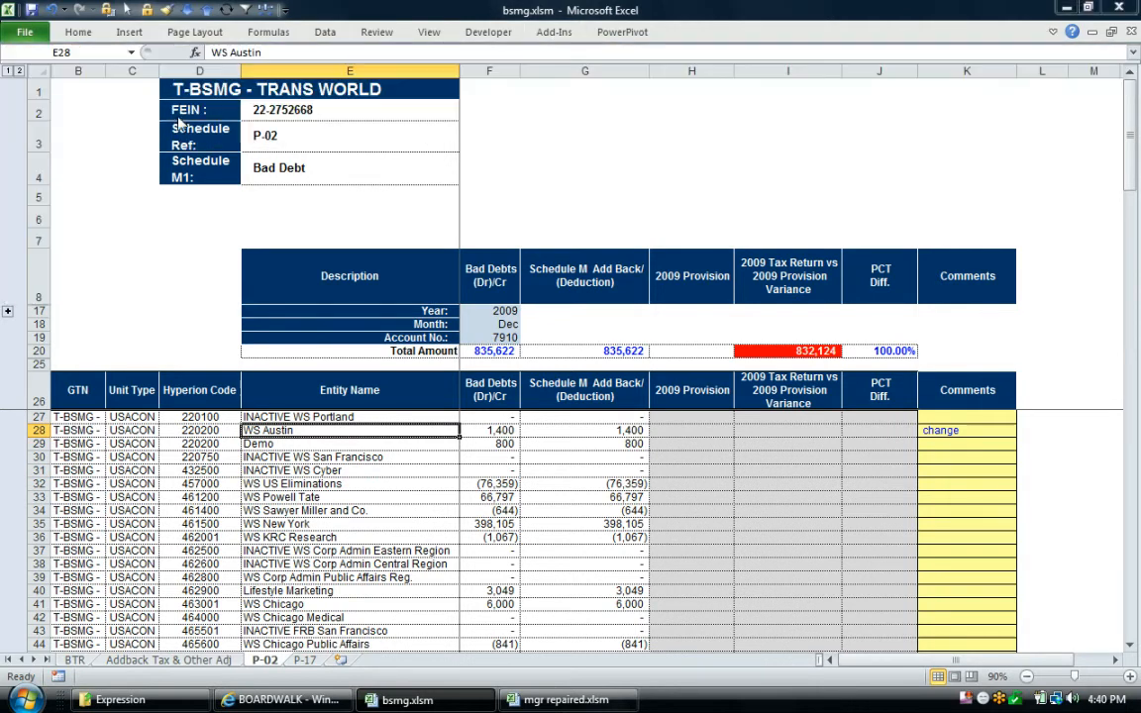
type("my updates")
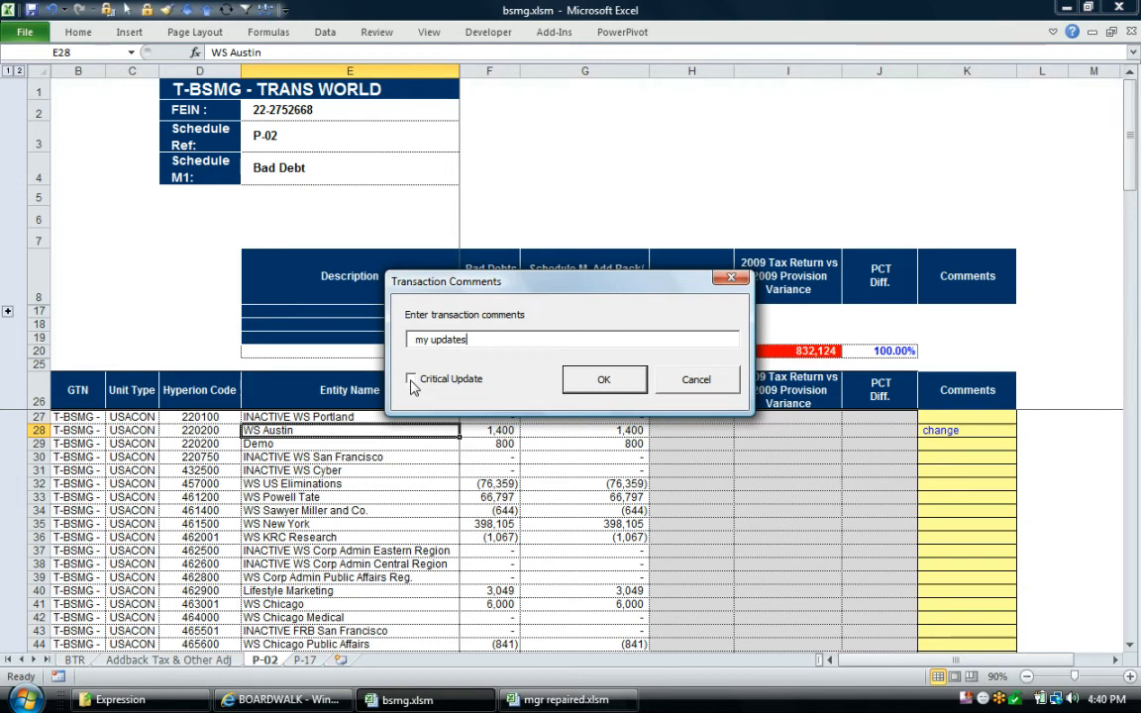
left_click(605, 381)
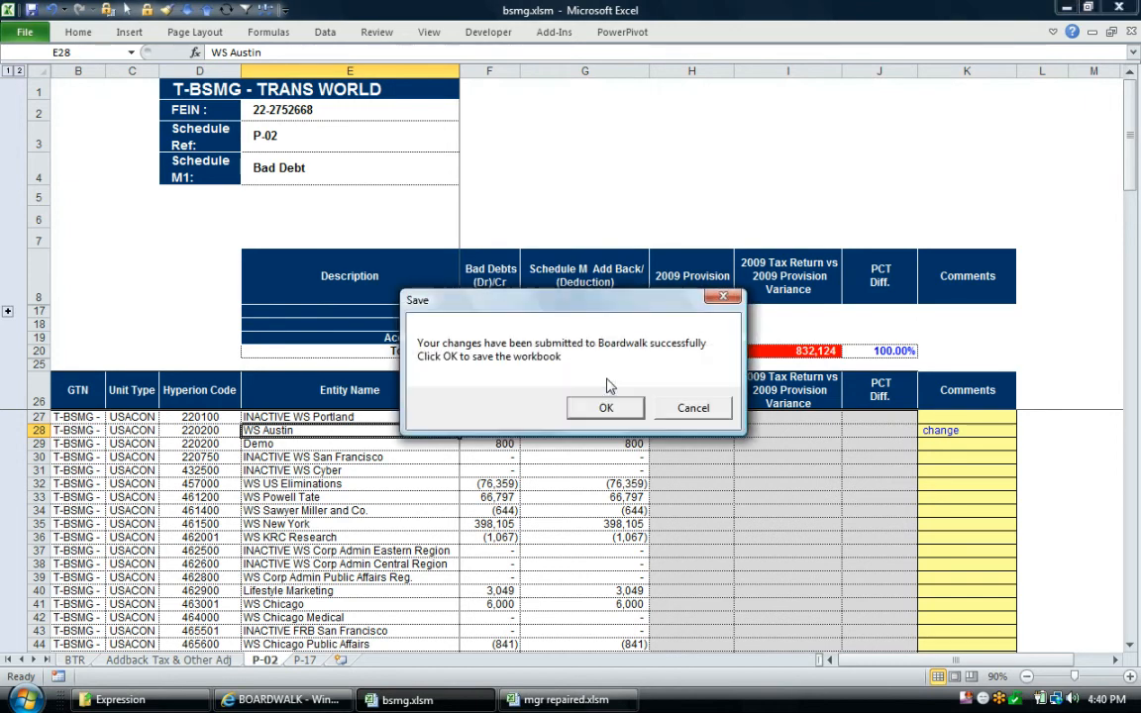
left_click(605, 408)
left_click(609, 407)
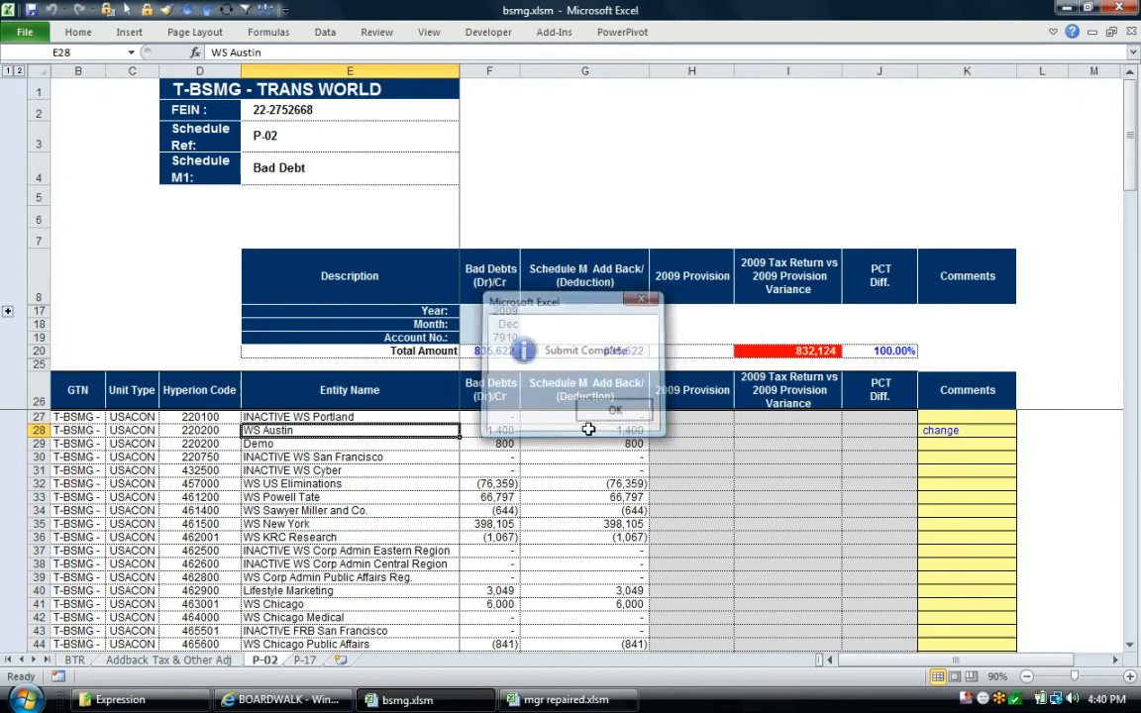
left_click(569, 444)
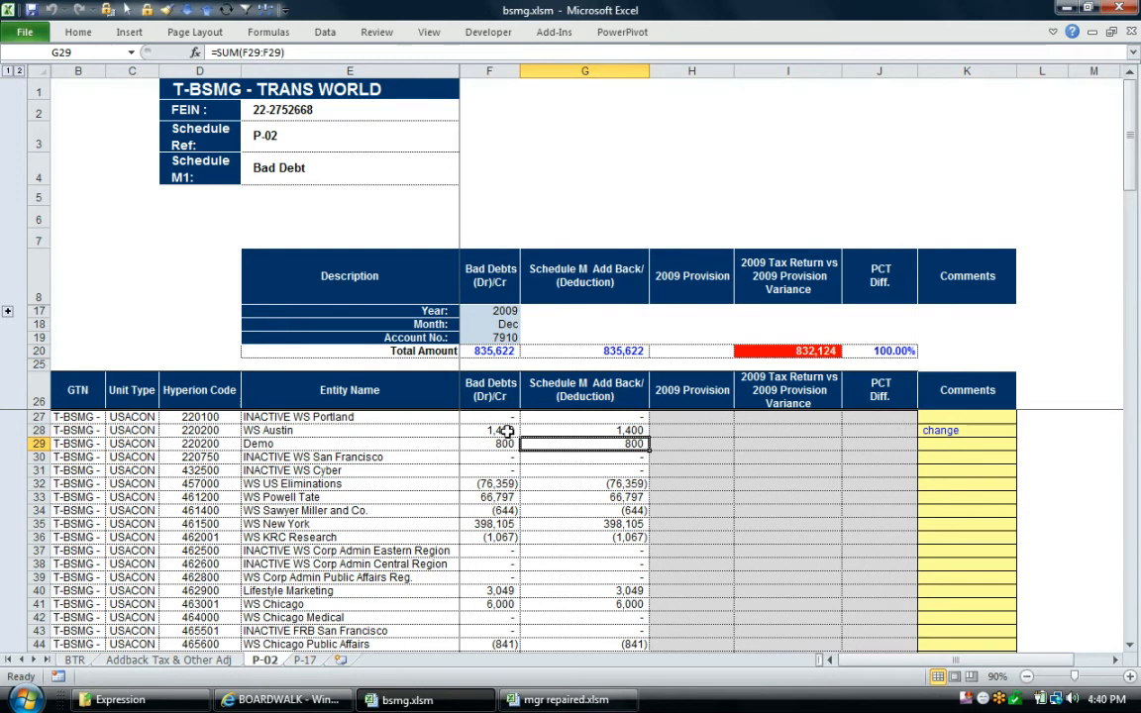
Switch to the manager's workbook, mgr repaired.xlsm, and request Boardwalk's table status check
right_click(543, 700)
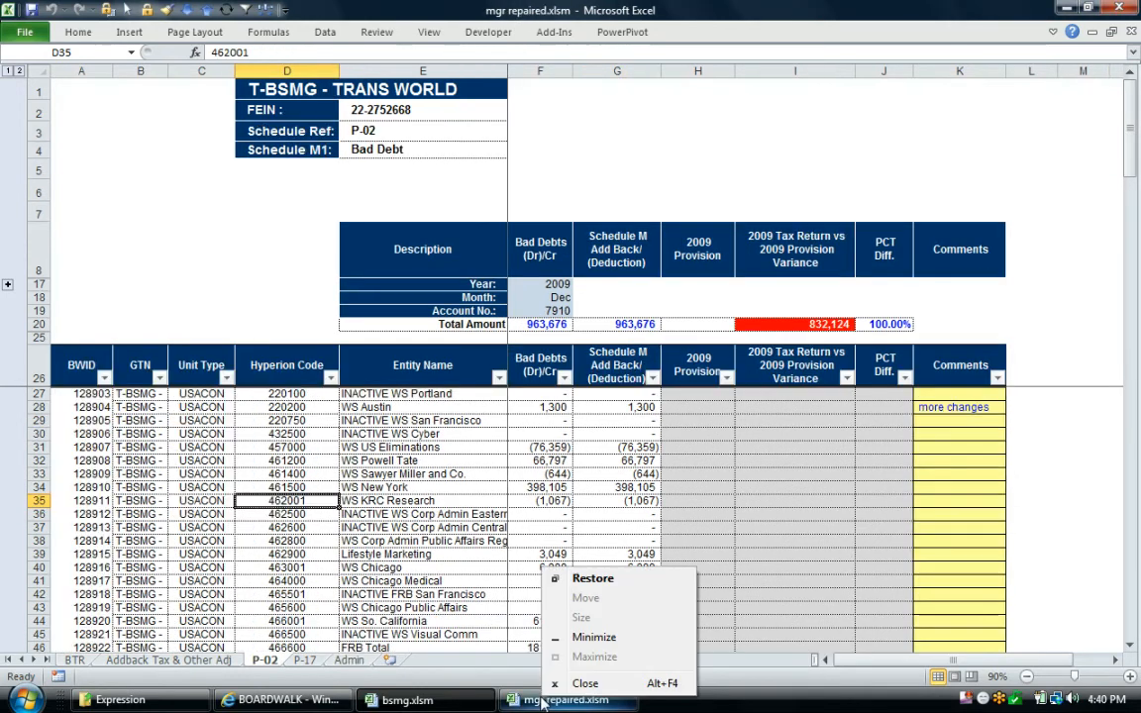
left_click(397, 461)
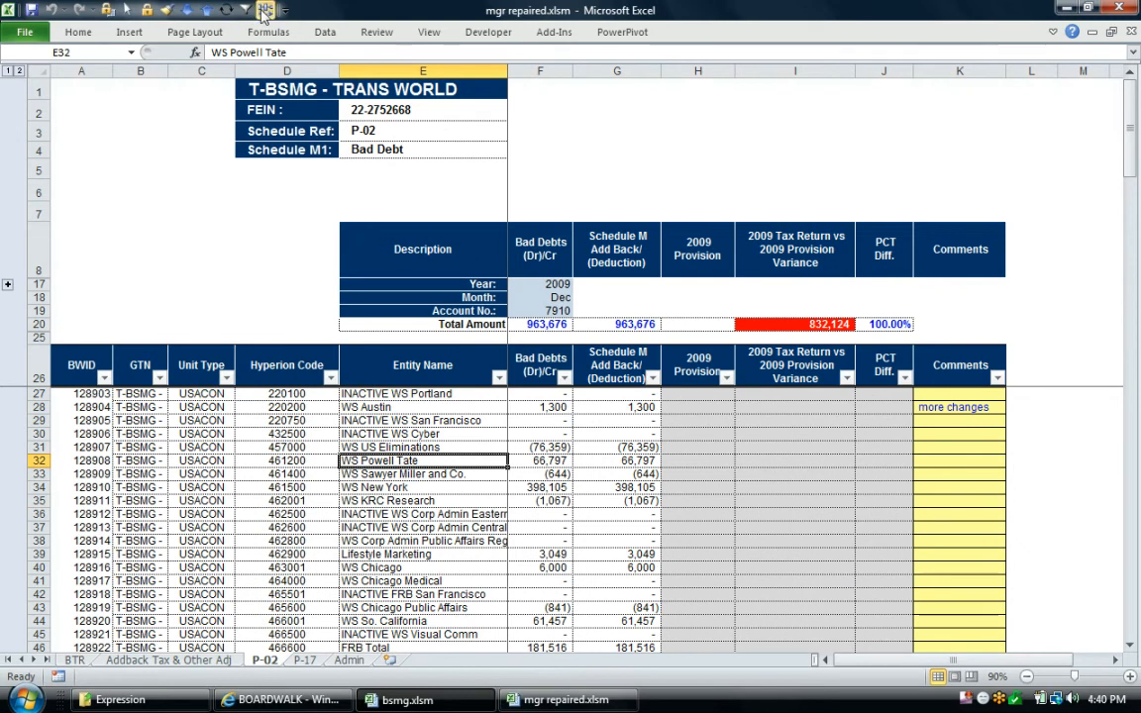
left_click(307, 514)
left_click(556, 33)
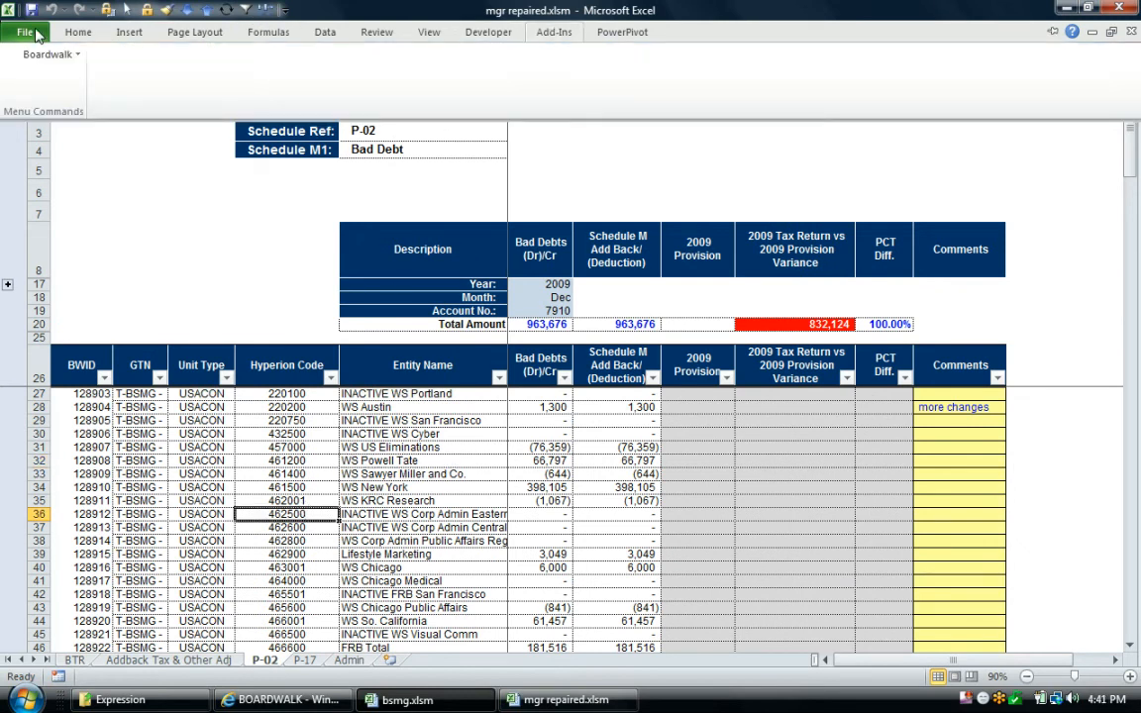
left_click(47, 54)
left_click(50, 245)
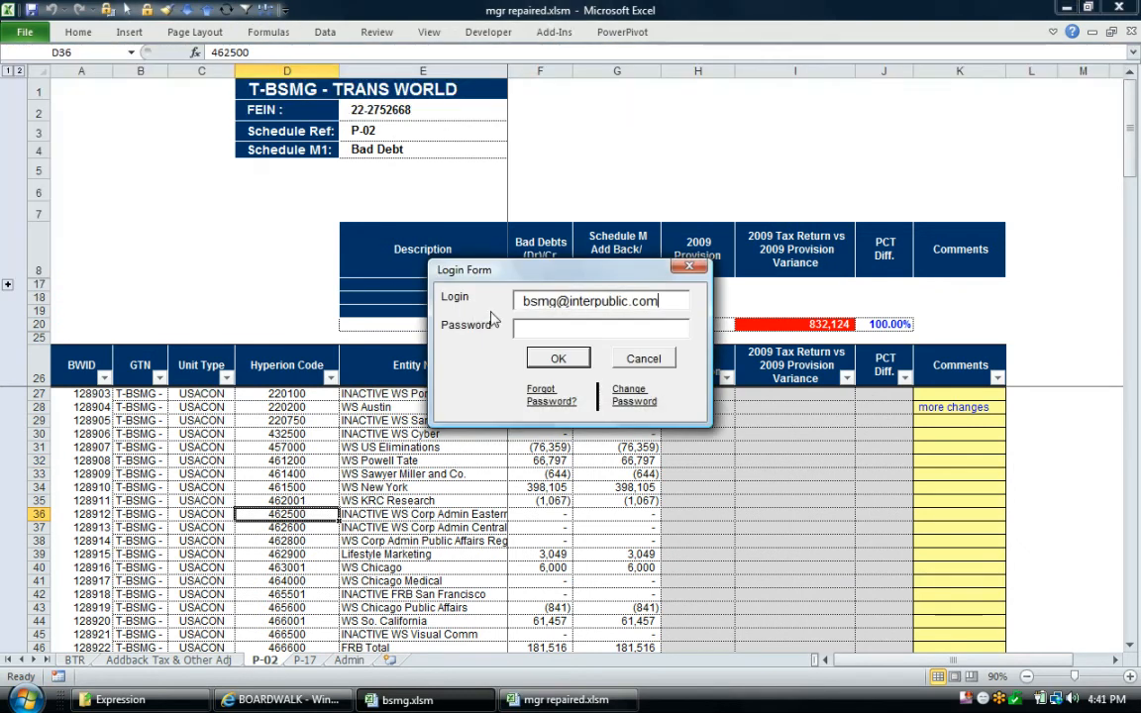
Log in to Boardwalk as the manager with the manager's login e-mail and account password
left_click_drag(556, 301, 399, 305)
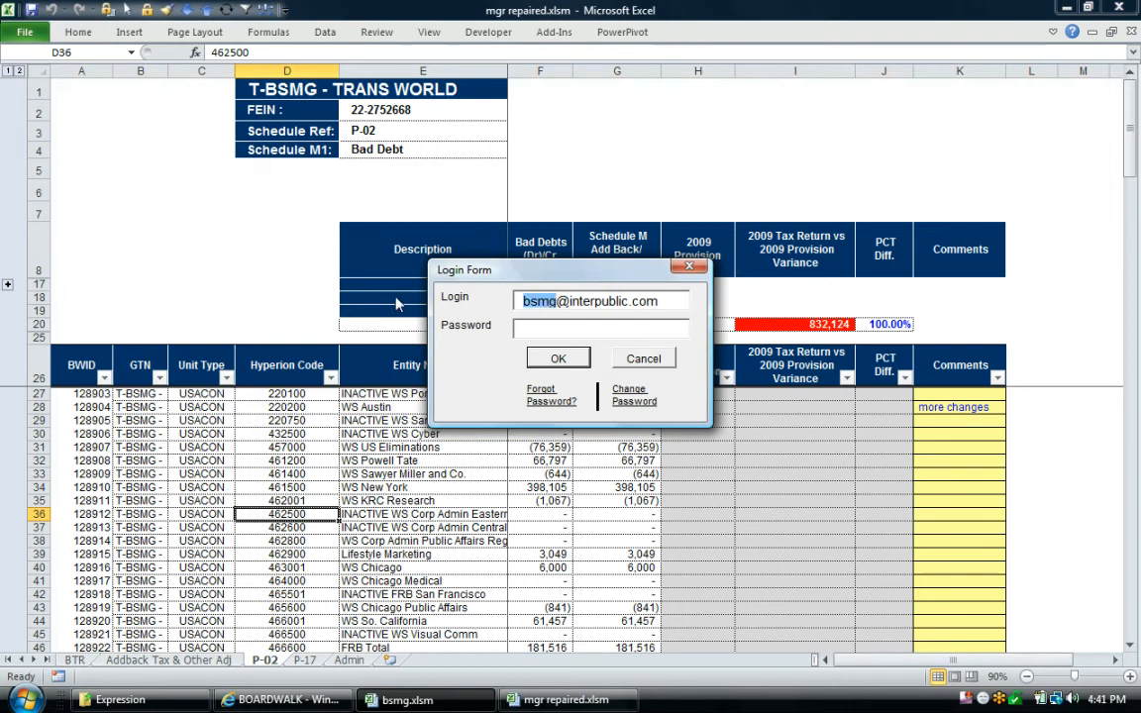
type("mgr")
left_click(519, 327)
type("1")
left_click(561, 358)
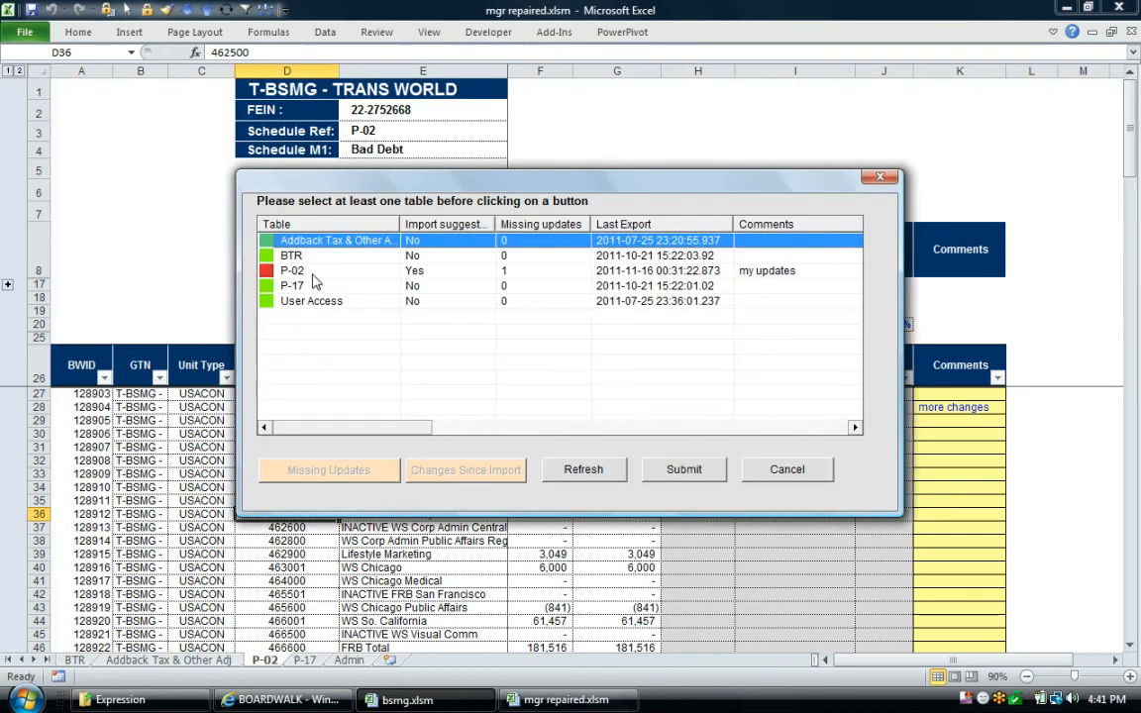
Refresh the P-02 table with the missing updates from the server and save the workbook
left_click(311, 273)
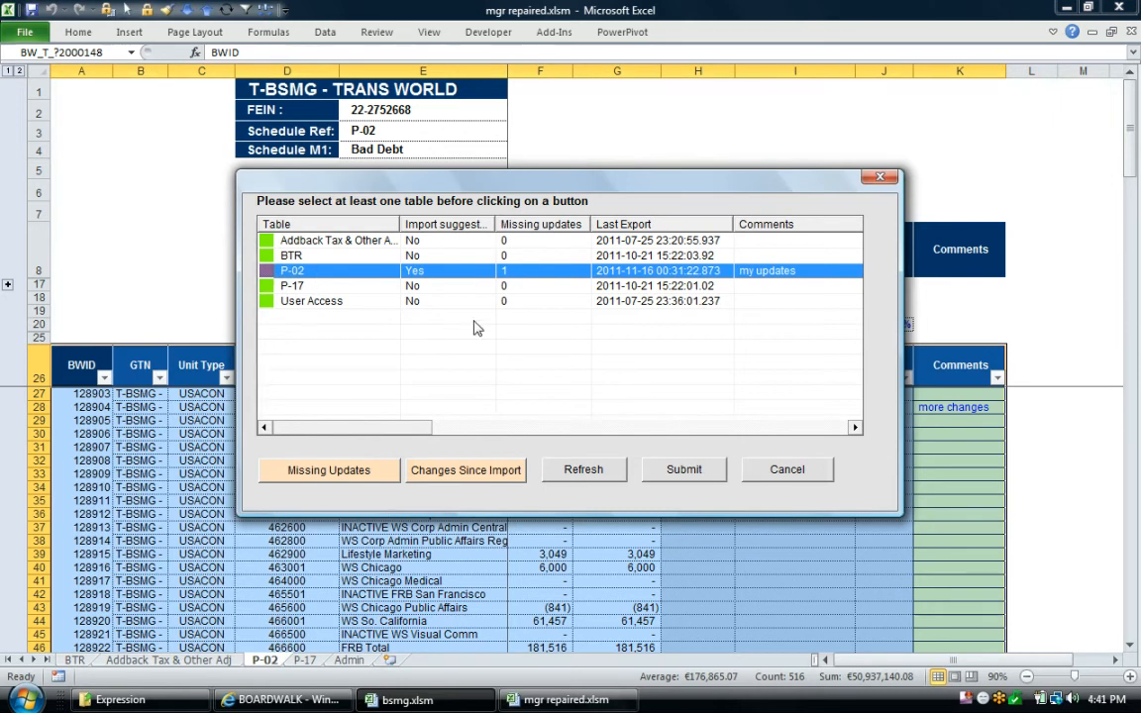
left_click(584, 470)
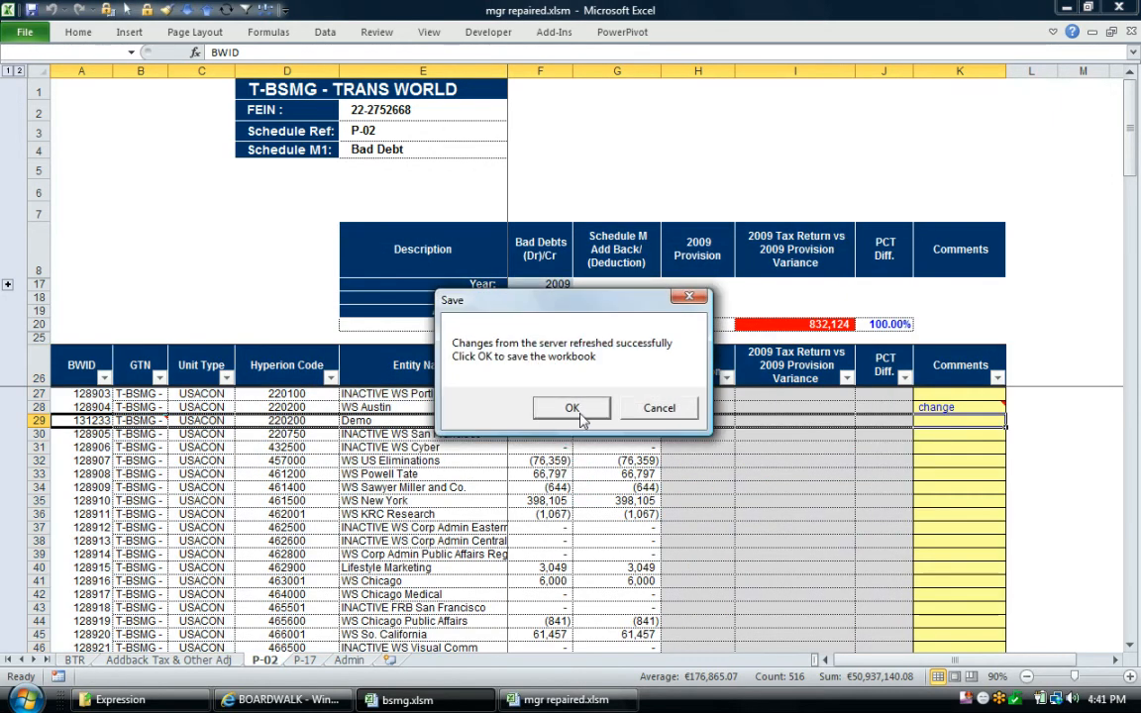
left_click(580, 417)
left_click(600, 408)
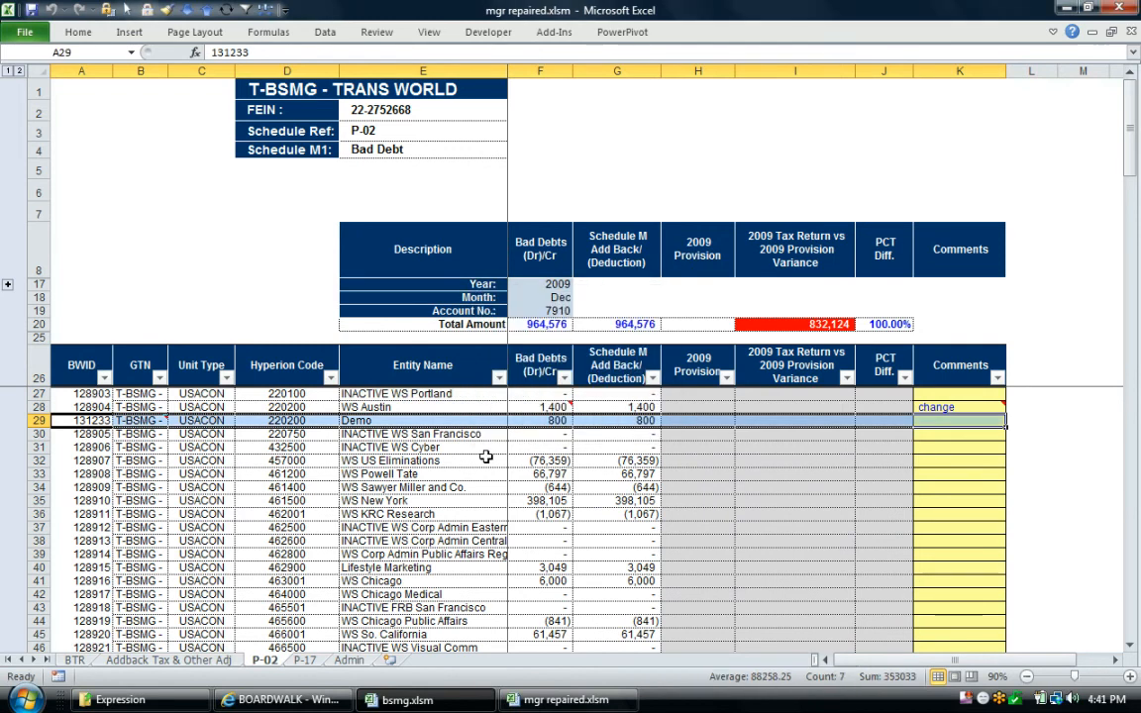
Examine the refreshed P-02 cells and their change notes: WS Austin's Bad Debts and comment, and the added Demo row
left_click(549, 407)
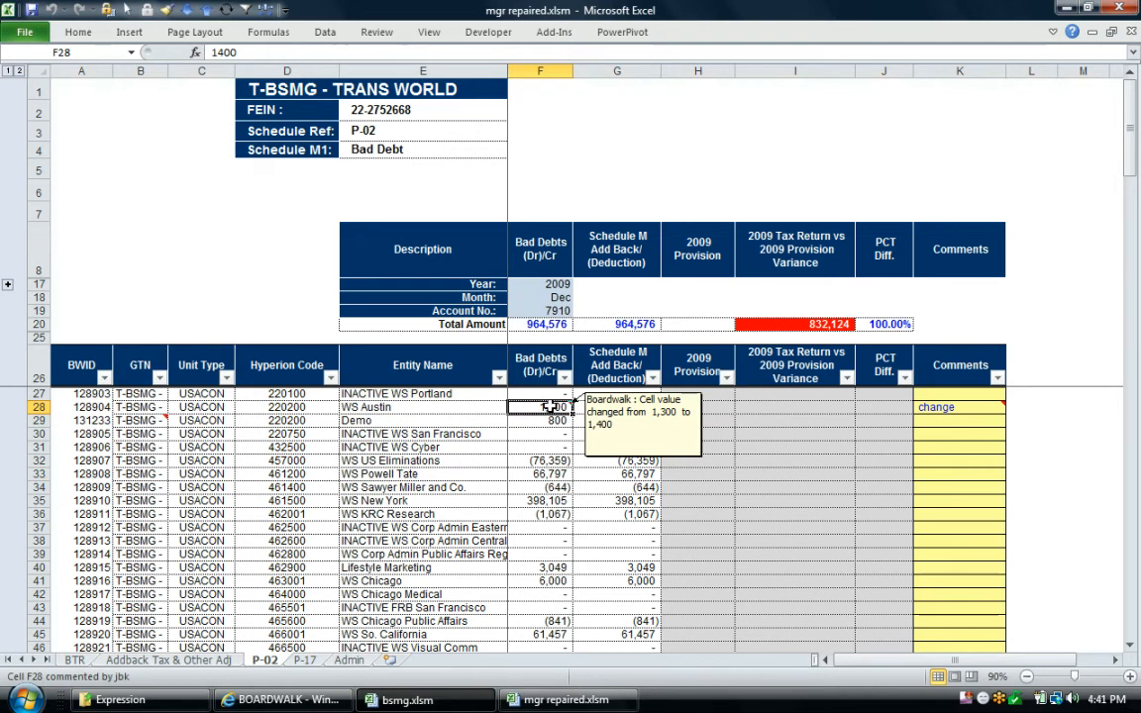
left_click(151, 421)
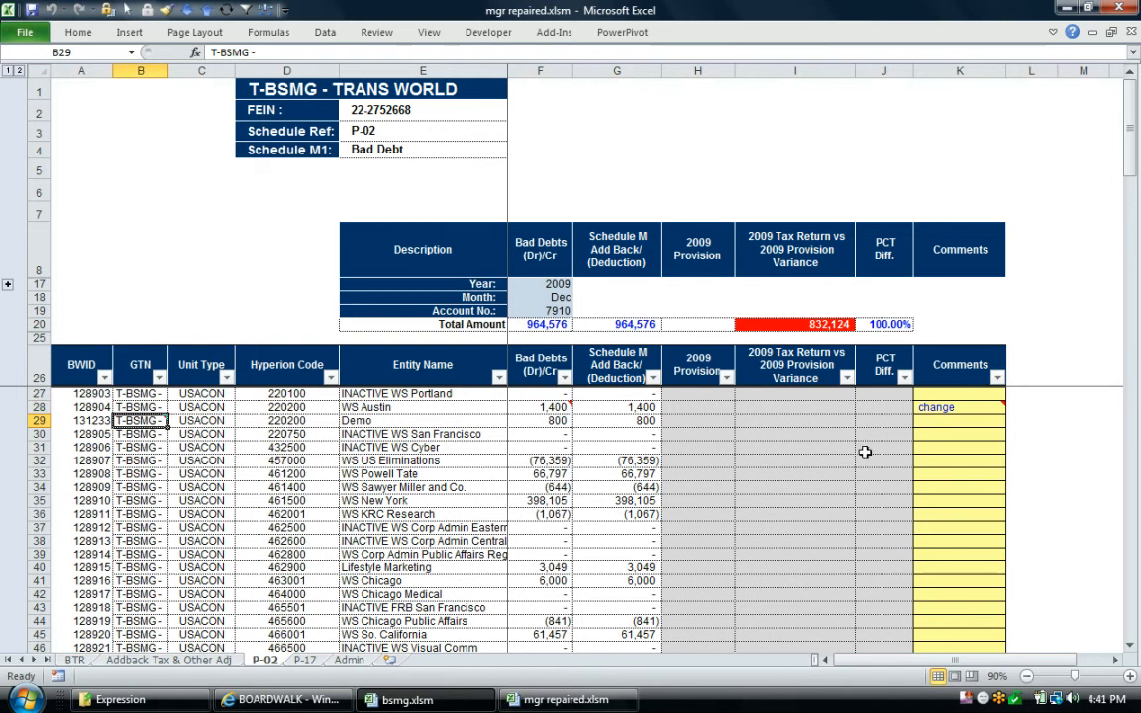
left_click(958, 406)
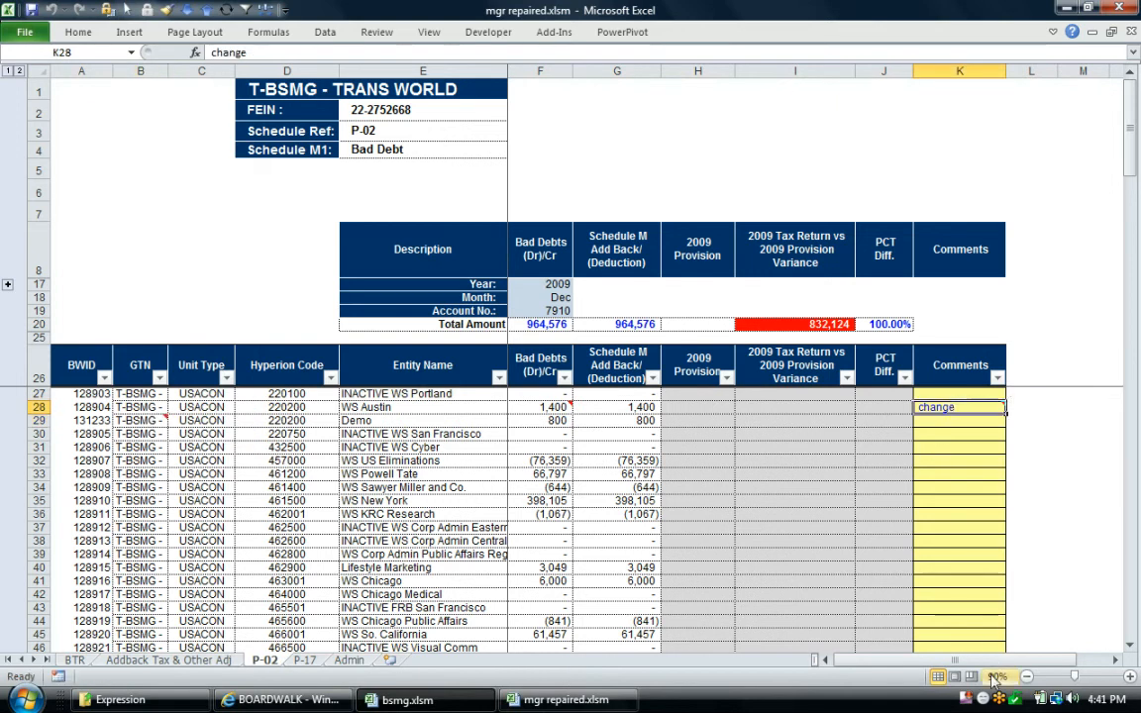
left_click_drag(987, 660, 1019, 658)
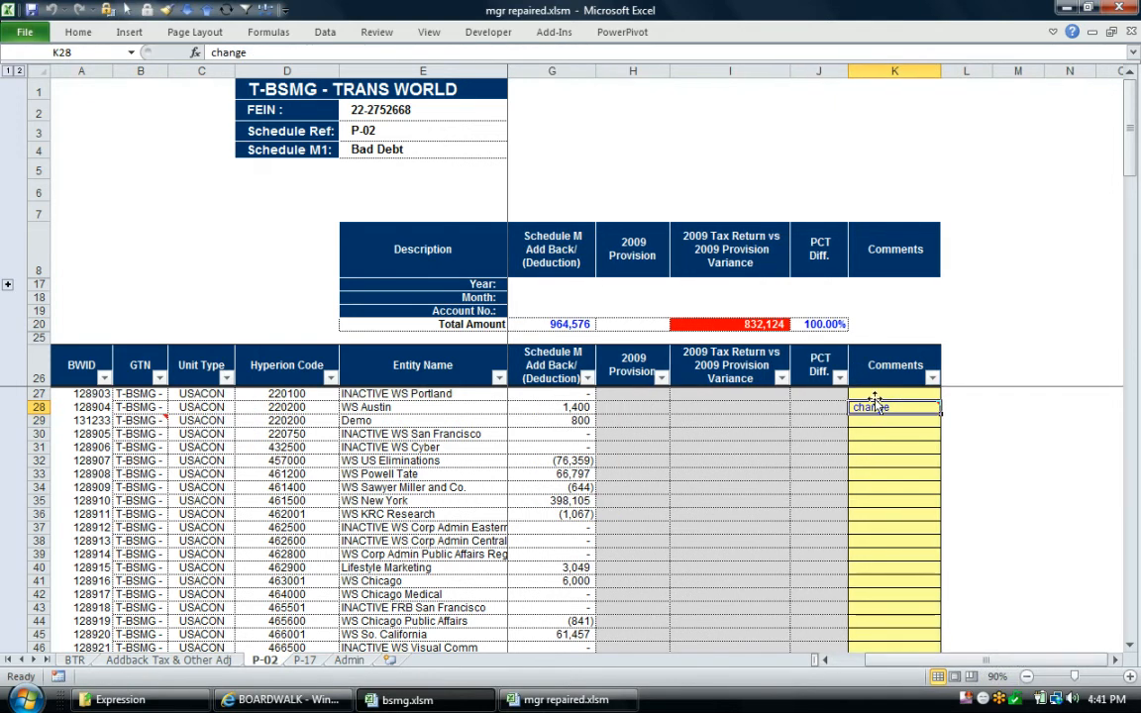
mouse_move(879, 407)
left_click_drag(912, 662, 875, 661)
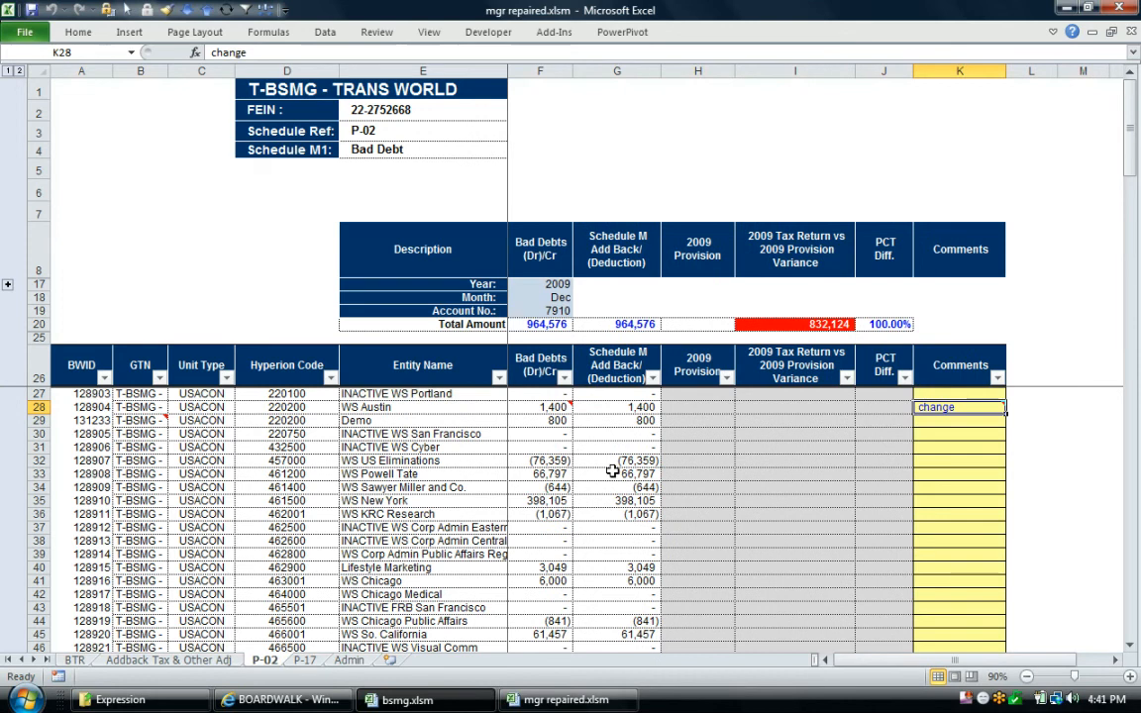
List the cell updates for WS Austin's Bad Debts amount over the past month
left_click(536, 408)
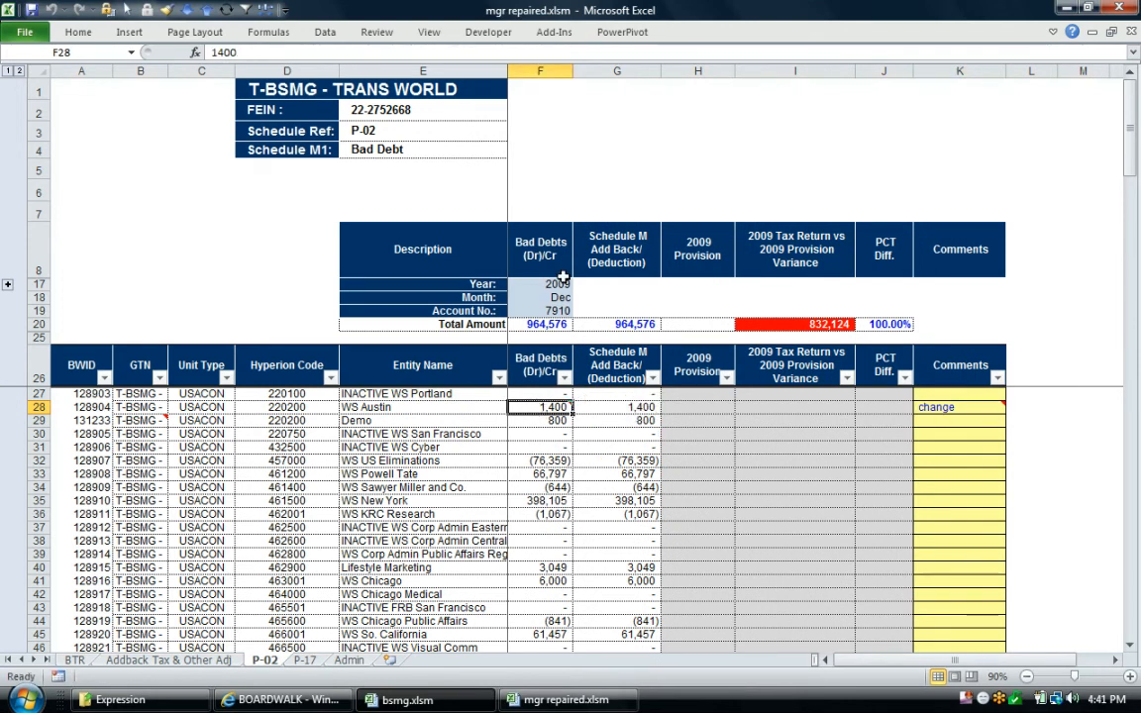
left_click(557, 31)
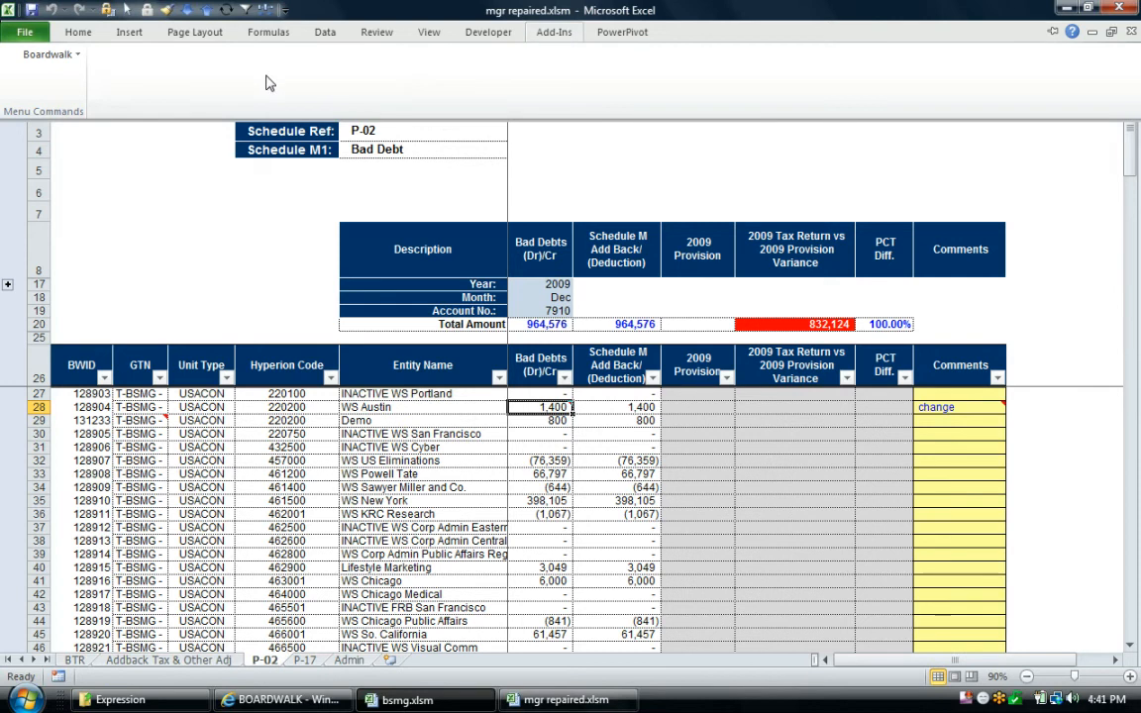
left_click(48, 54)
mouse_move(52, 137)
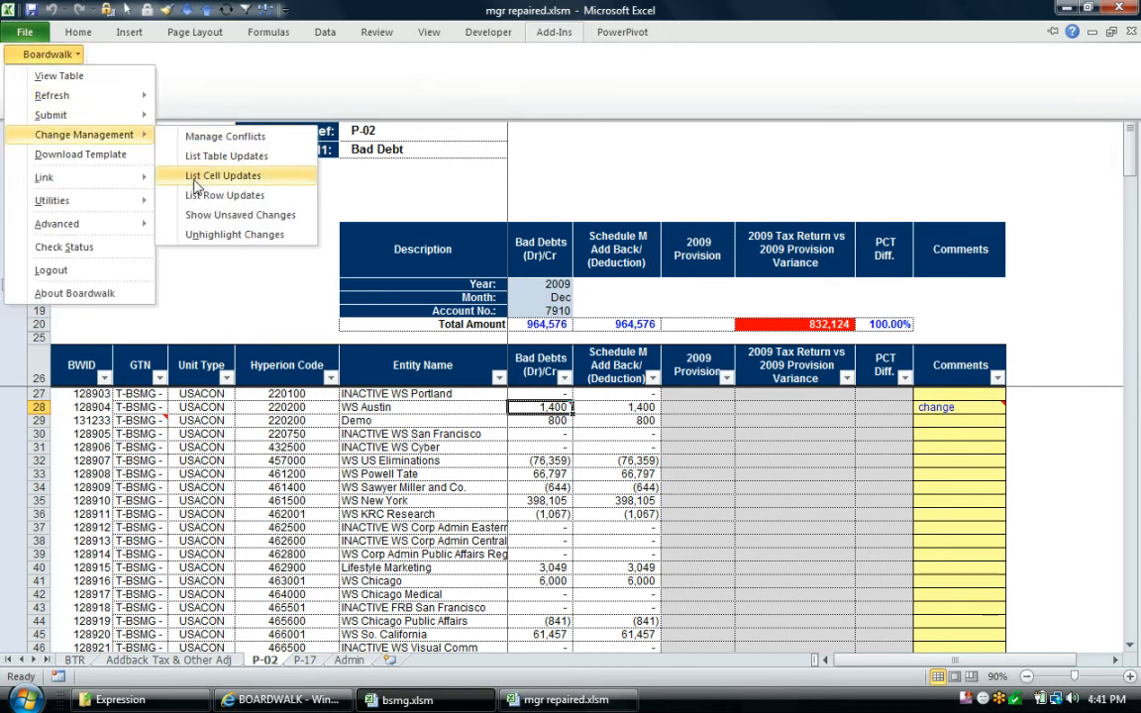
left_click(193, 174)
left_click(649, 313)
left_click(595, 338)
left_click(534, 393)
Examine the Cell History for the updated values, who made them, and the latest update's date and comment
left_click(395, 380)
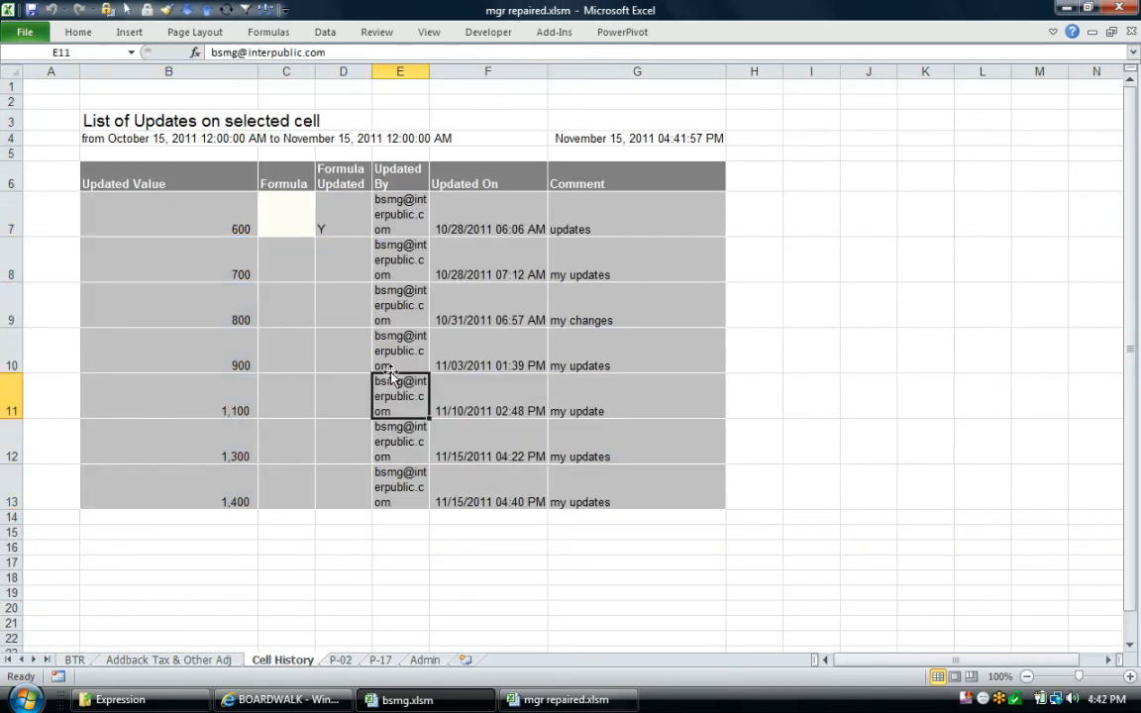
left_click_drag(227, 493, 237, 274)
left_click_drag(401, 254, 411, 493)
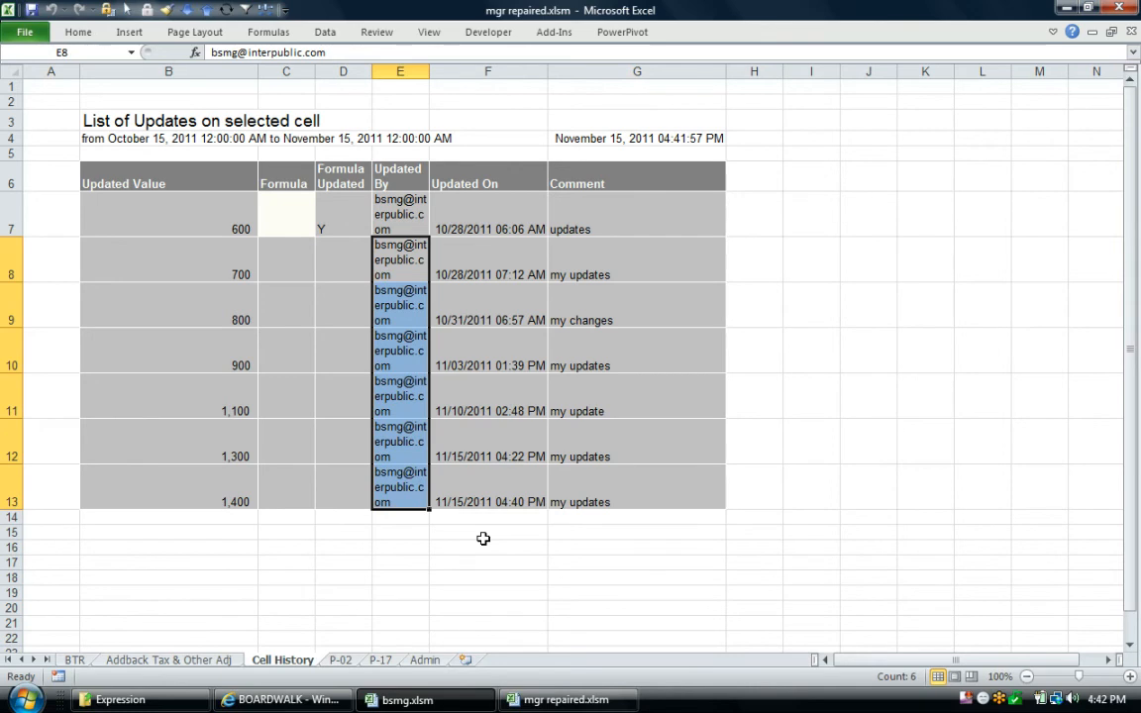
left_click_drag(238, 480, 594, 498)
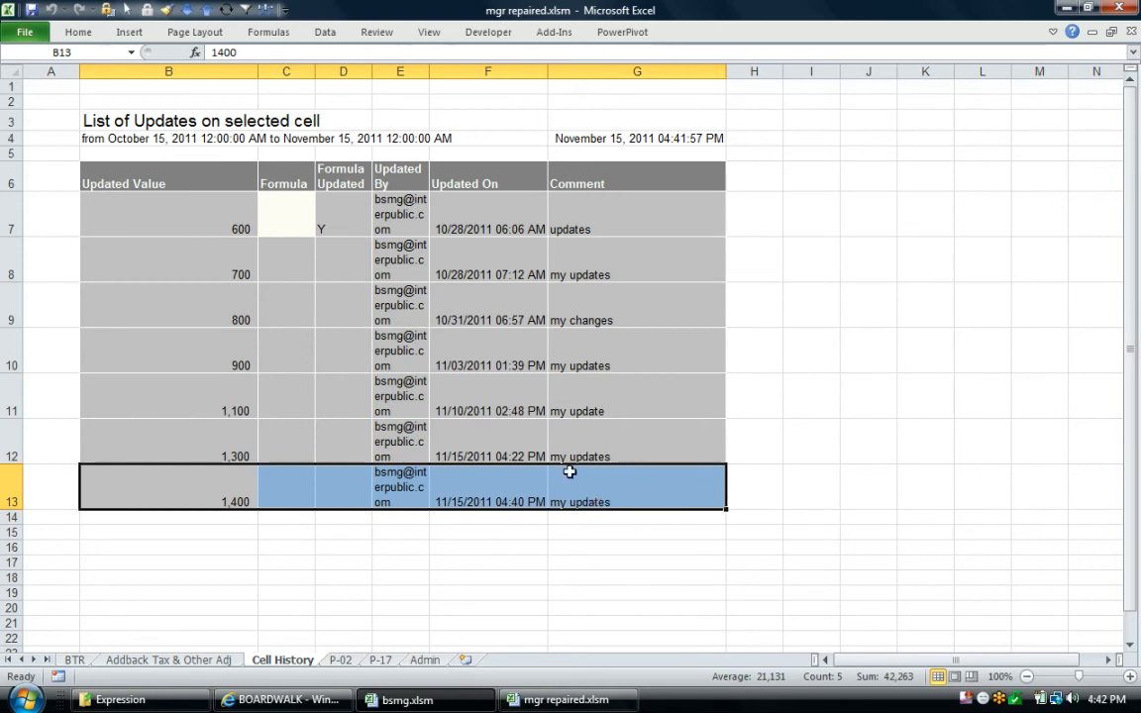
left_click_drag(385, 248, 400, 482)
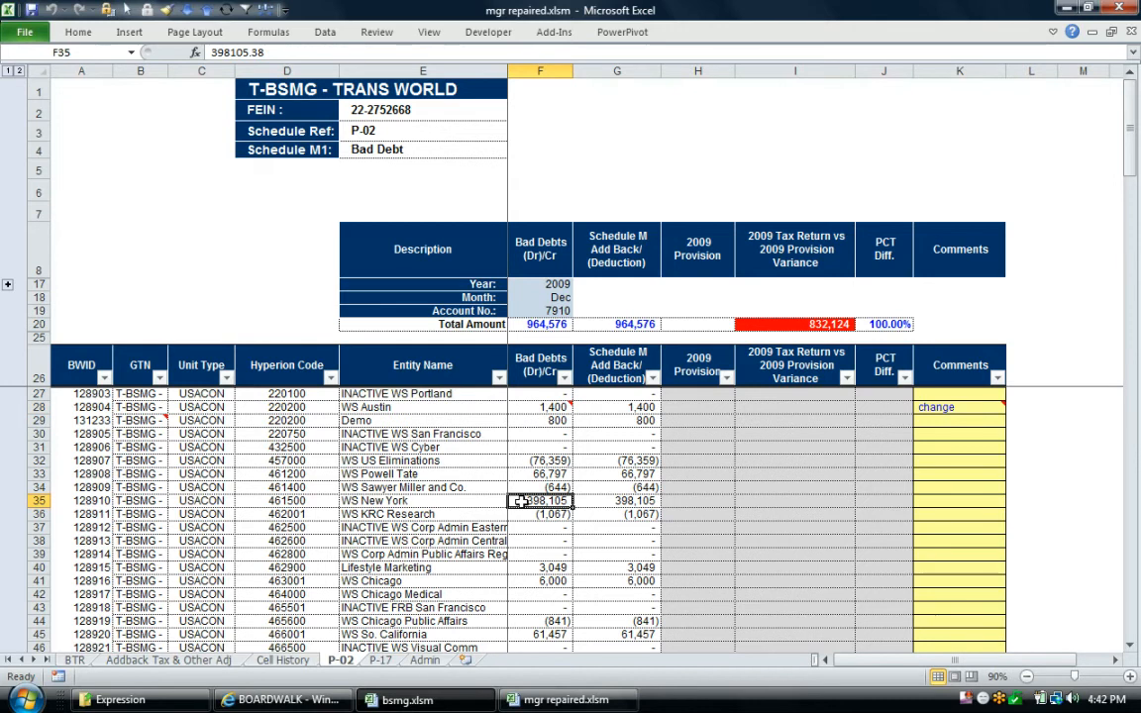
List the table updates made to P-02 over the past month
left_click(553, 31)
left_click(48, 53)
mouse_move(79, 134)
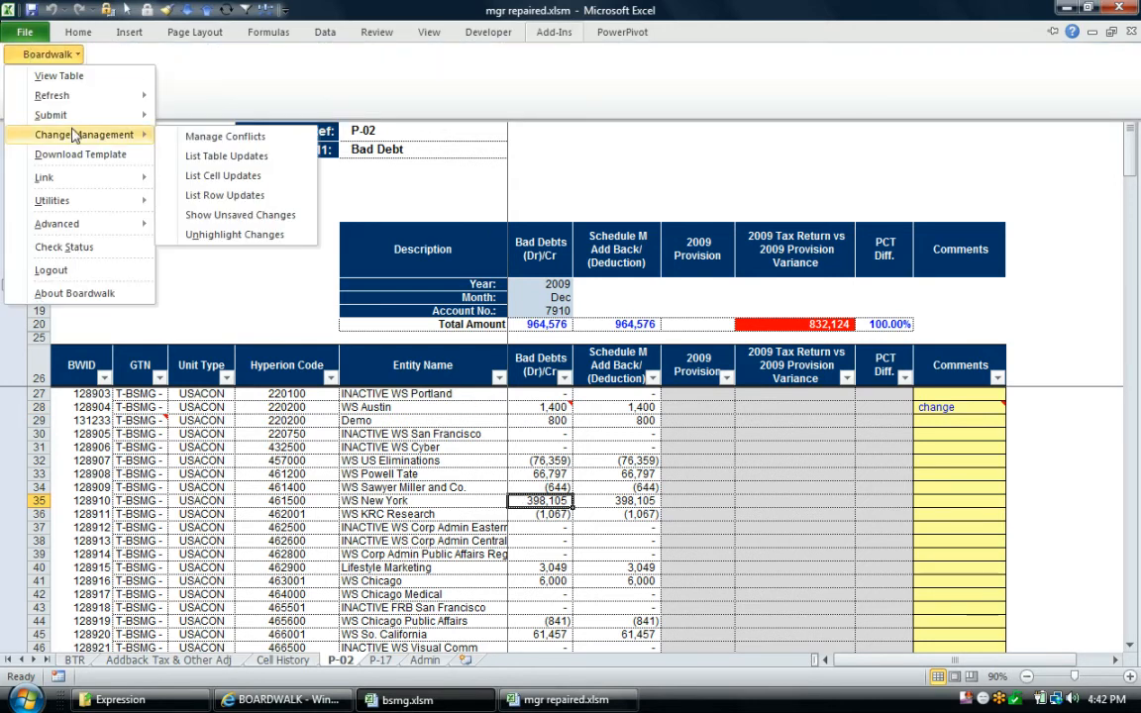
left_click(201, 161)
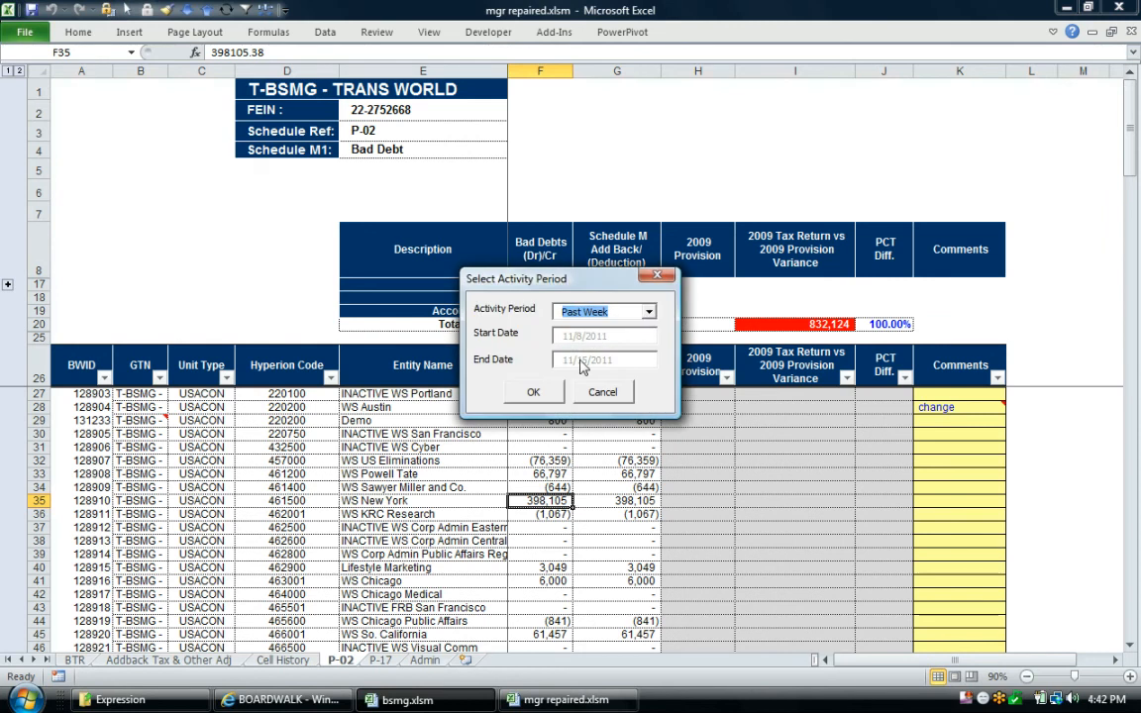
left_click(648, 311)
left_click(584, 339)
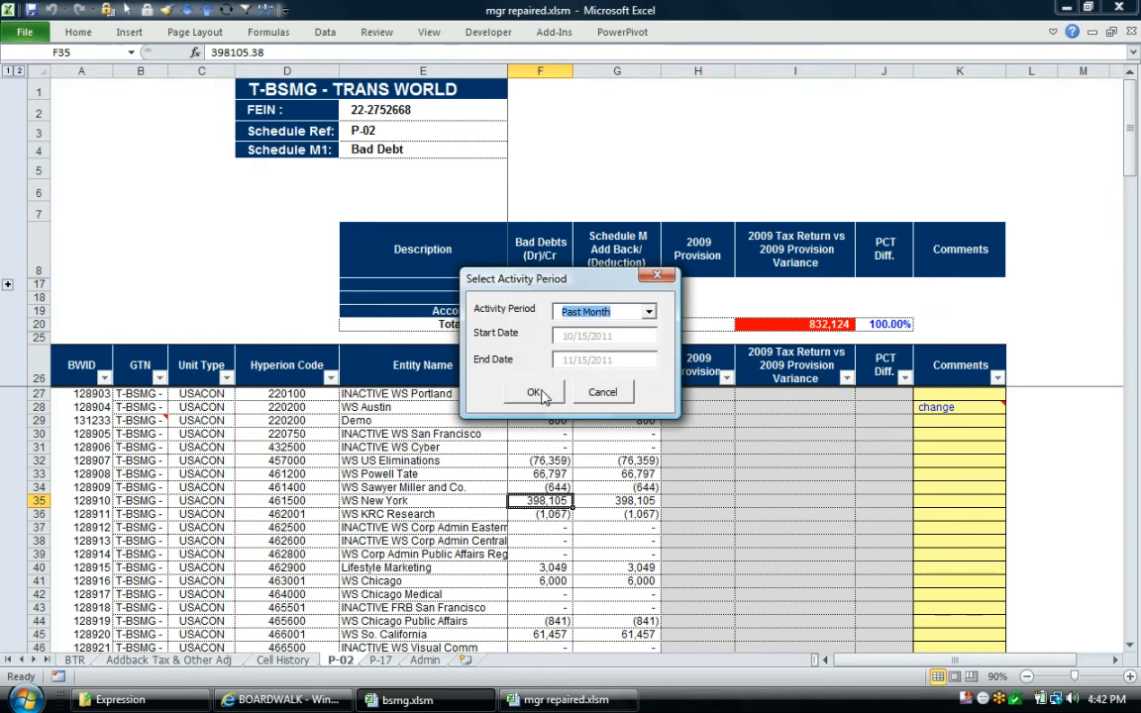
left_click(538, 394)
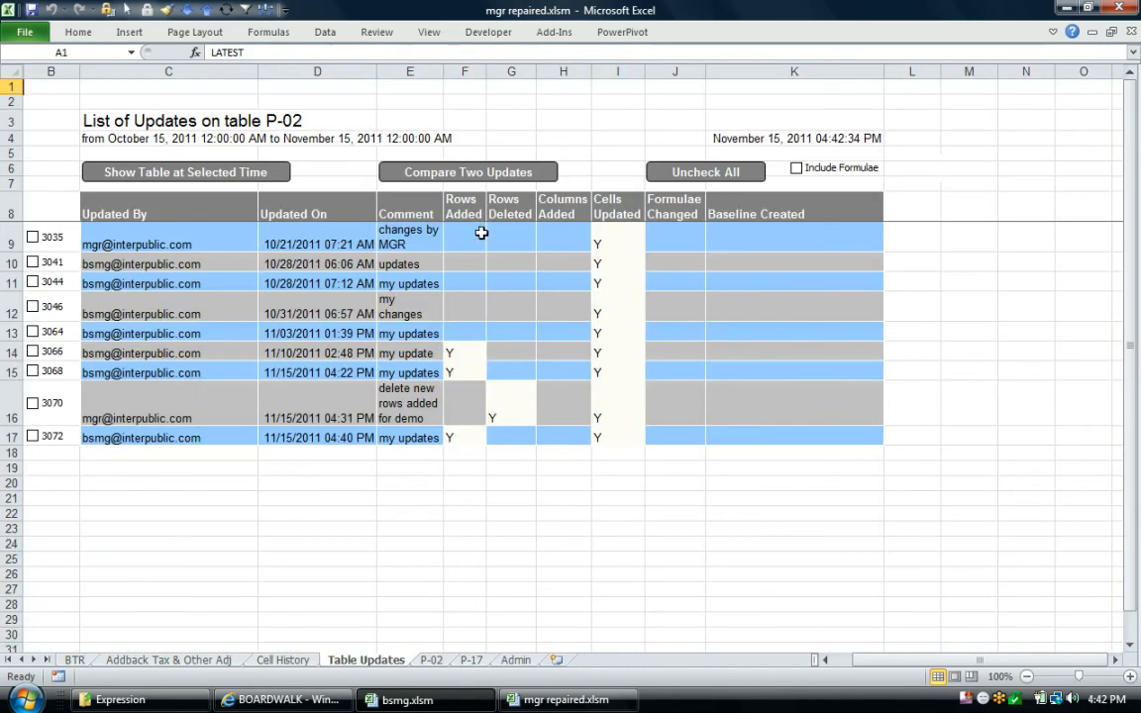
Examine the update list's columns for rows added or deleted, columns added, cells updated and formulae changed
left_click_drag(456, 228, 592, 297)
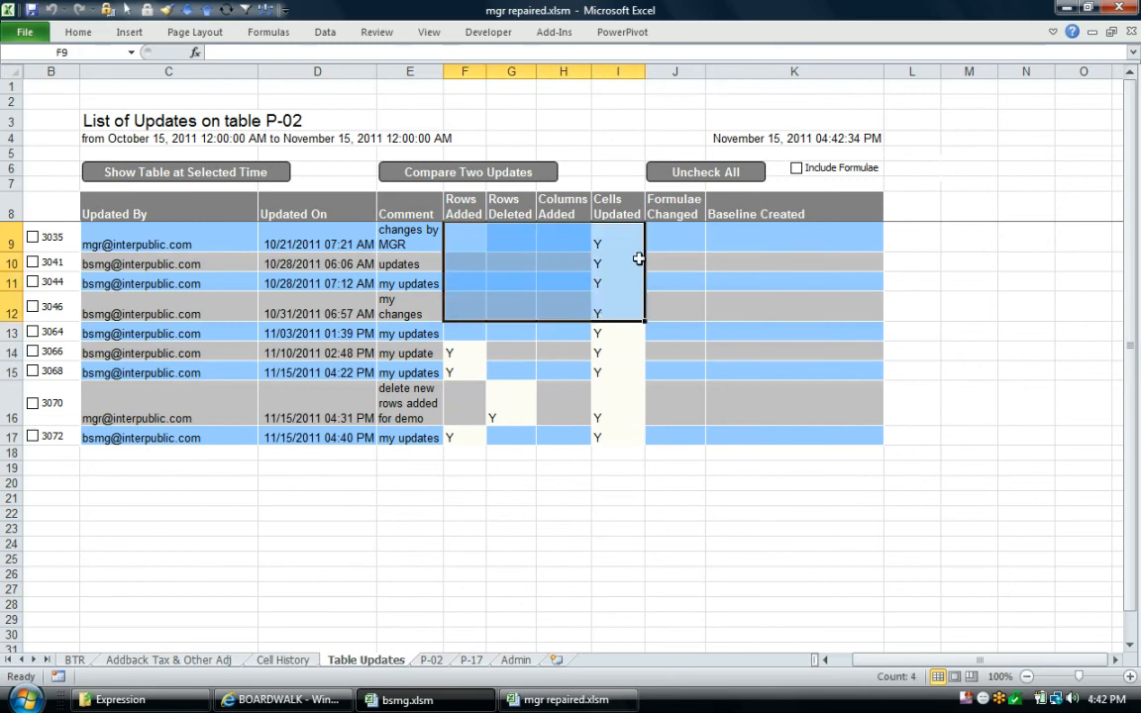
left_click(681, 383)
left_click_drag(680, 383, 683, 260)
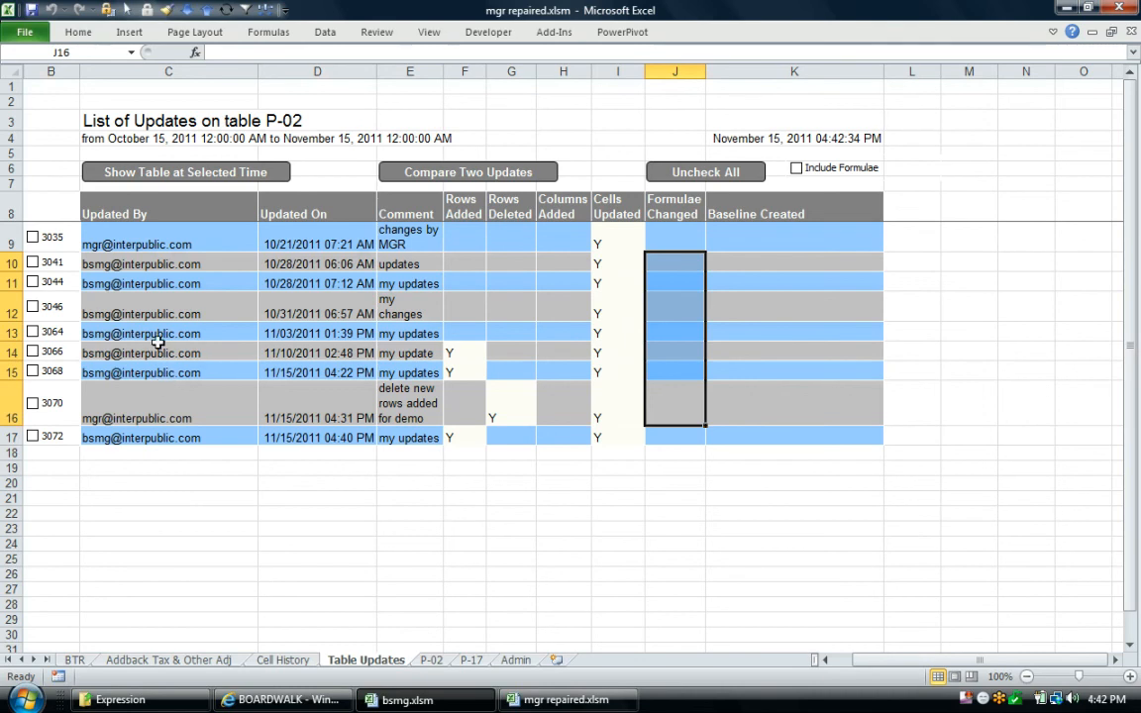
Show the P-02 table as of update 3046 and inspect the change notes on WS Austin's Bad Debts and Schedule M amounts
left_click(127, 335)
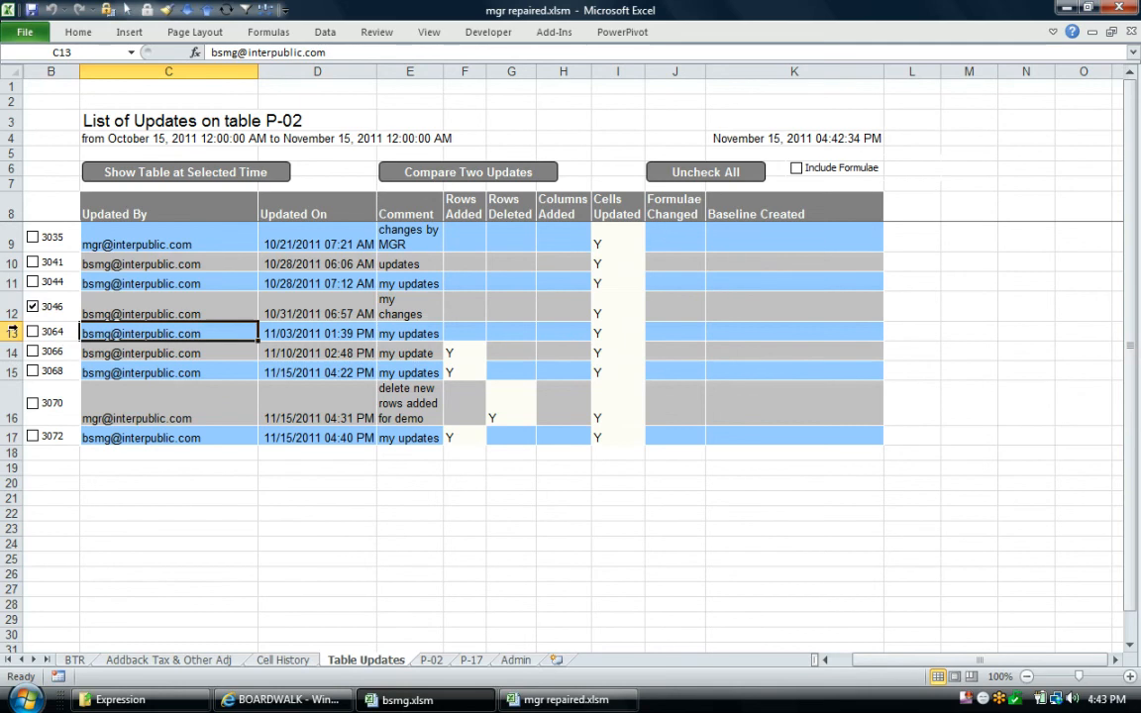
left_click(188, 172)
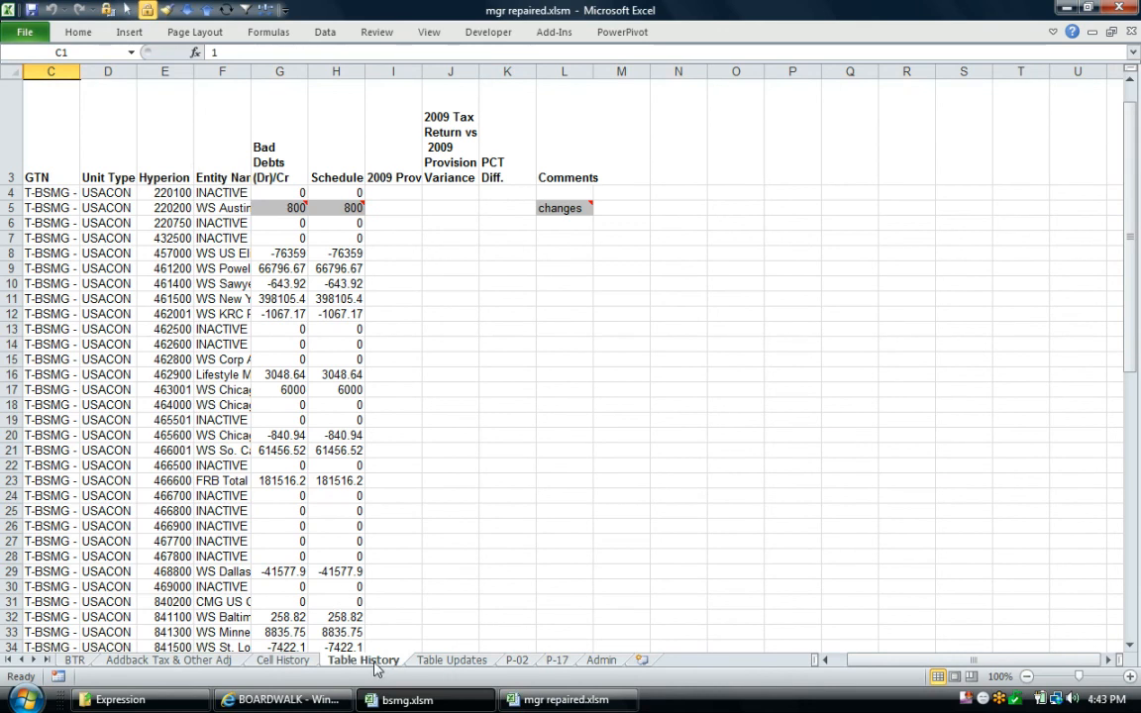
left_click(269, 210)
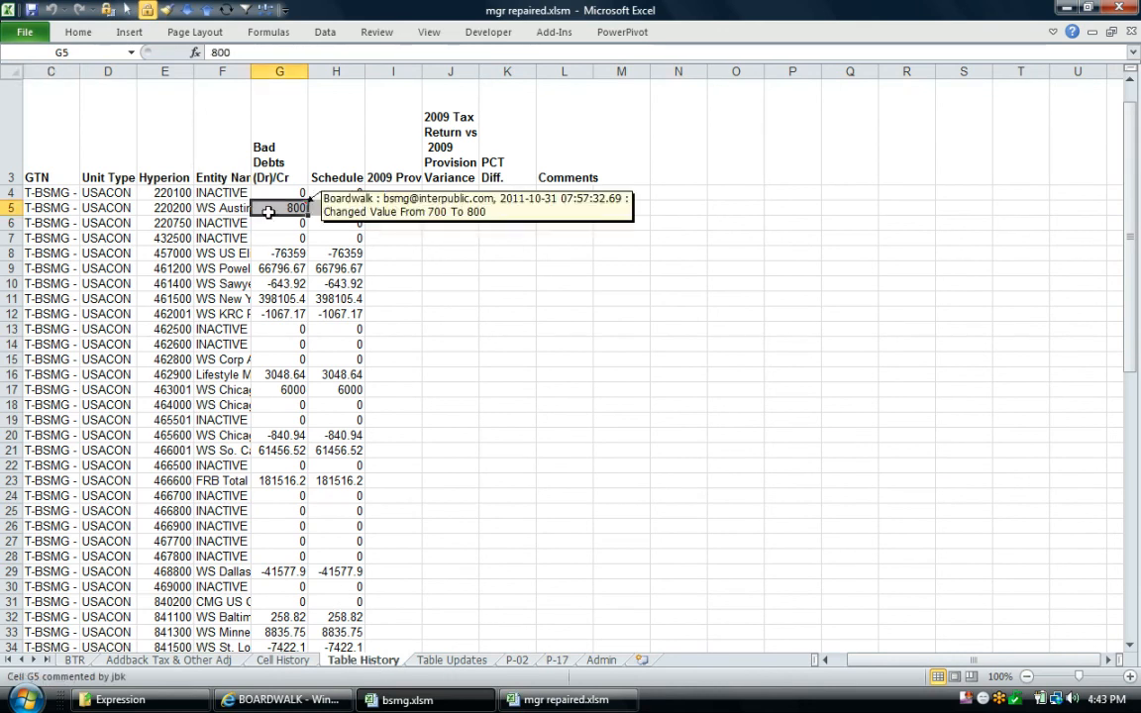
left_click(331, 210)
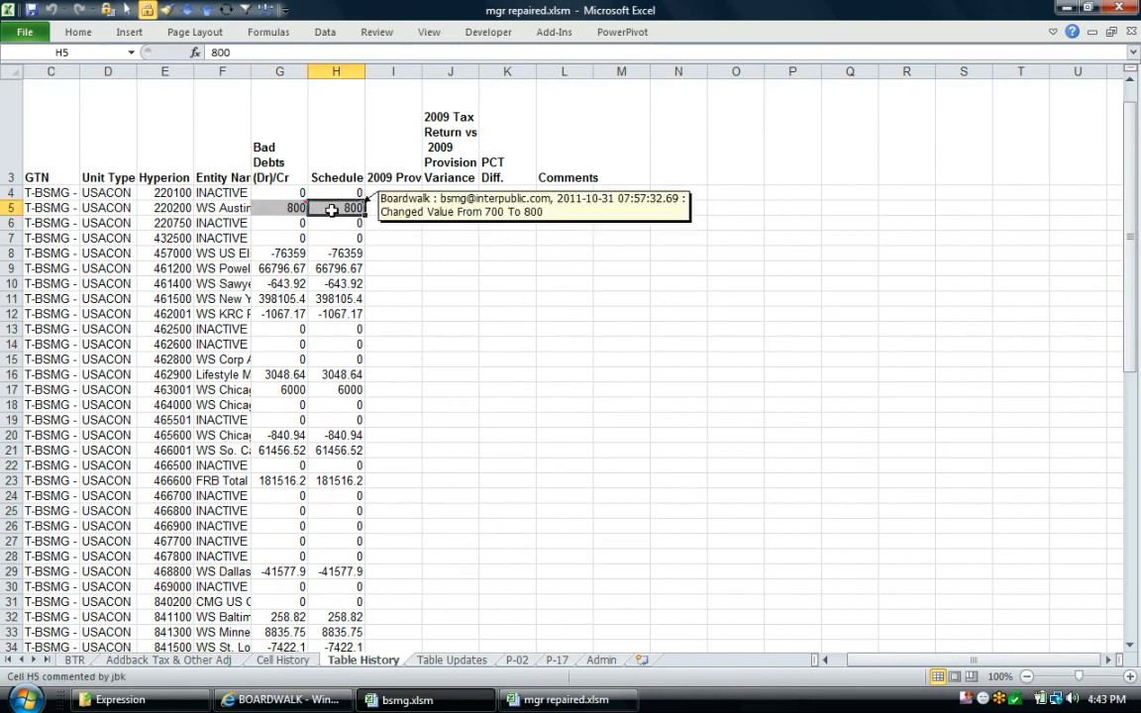
scroll(222, 392, "down", 3)
scroll(226, 405, "up", 3)
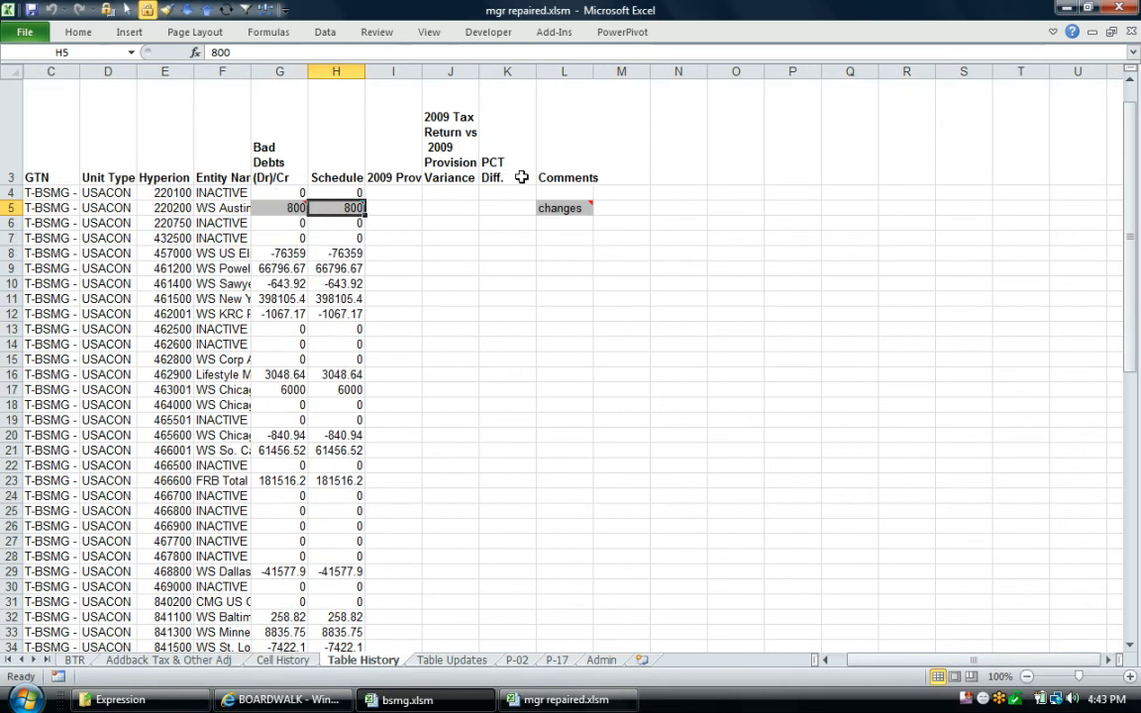
left_click(282, 313)
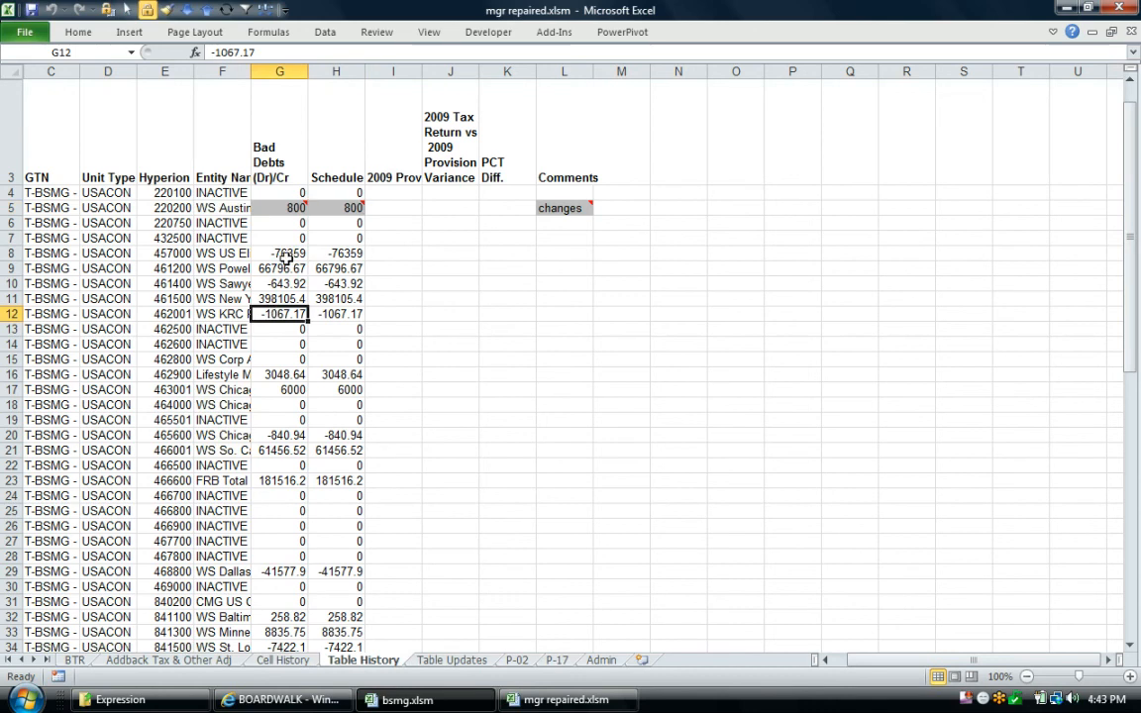
left_click(287, 206)
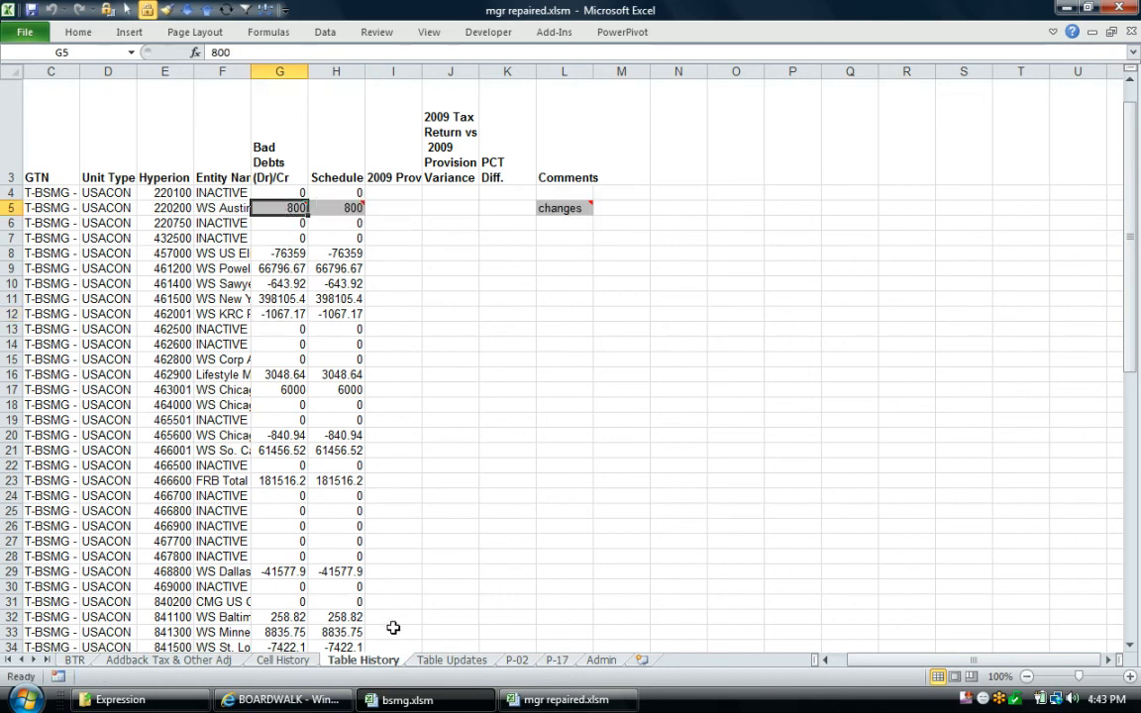
Return to the manager's P-02 sheet and select the WS Sawyer Miller and Co. entity
left_click(515, 660)
left_click(389, 488)
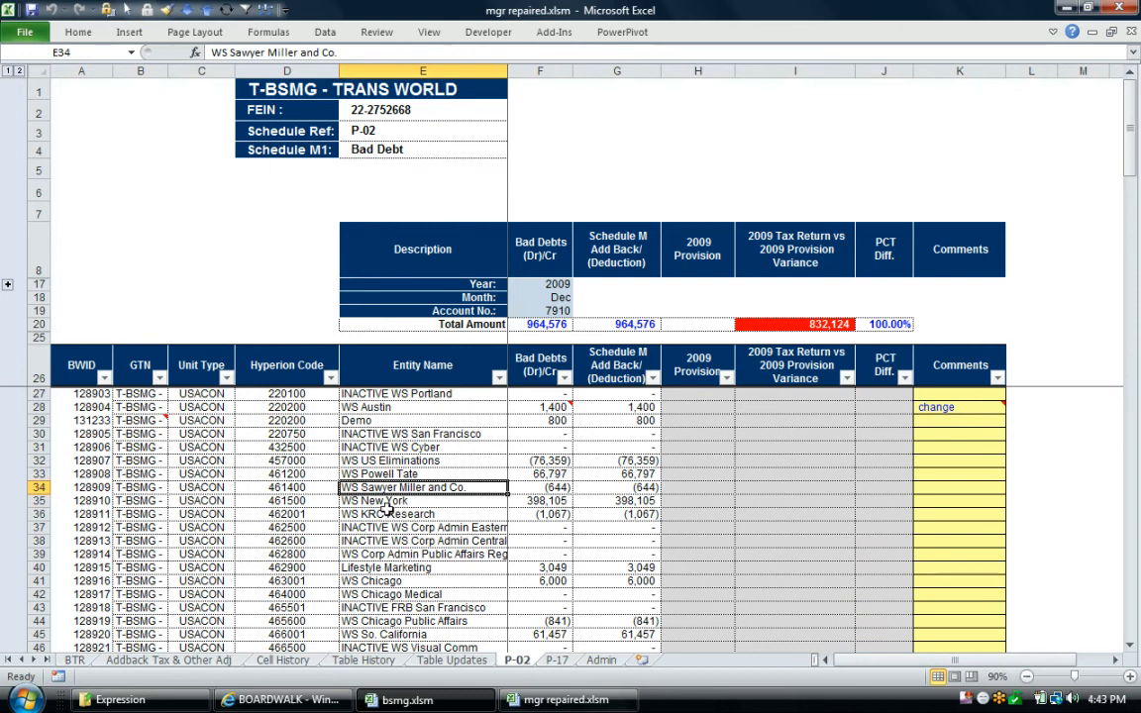